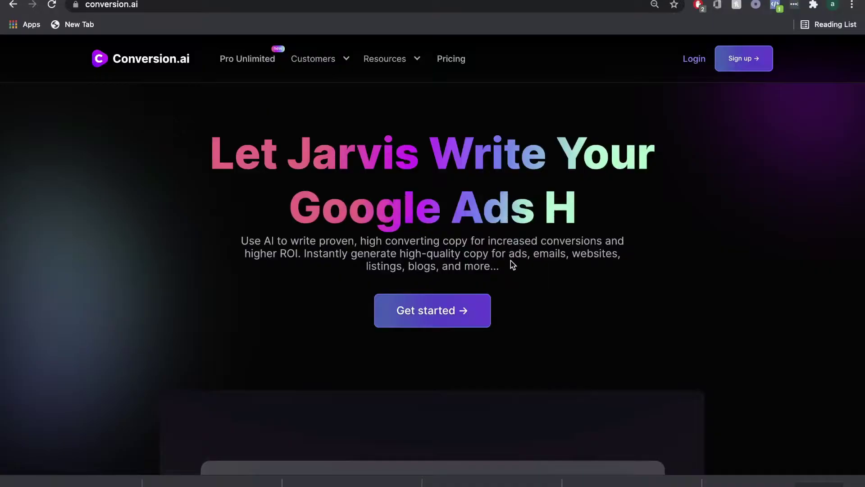
Scroll through the long-form content setup, then return to the account Dashboard
{"action": "scroll", "coordinate": [576, 157], "scroll_direction": "down", "scroll_amount": 3}
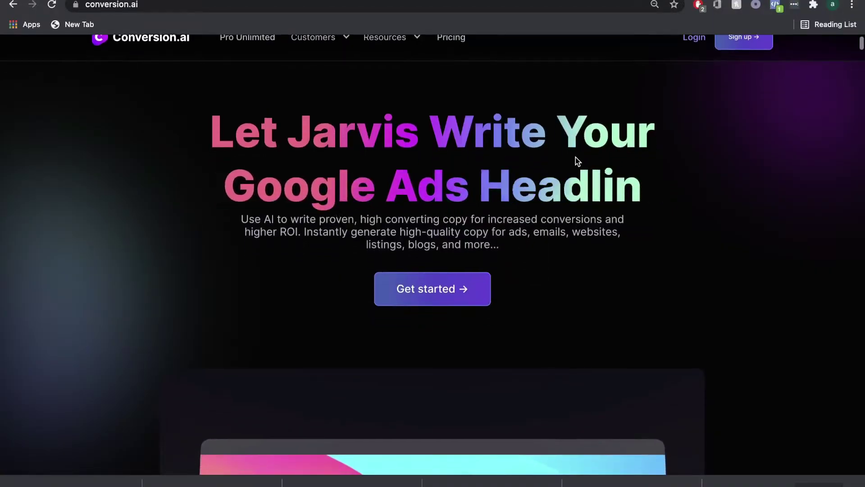
{"action": "scroll", "coordinate": [575, 156], "scroll_direction": "up", "scroll_amount": 5}
{"action": "scroll", "coordinate": [575, 157], "scroll_direction": "down", "scroll_amount": 6}
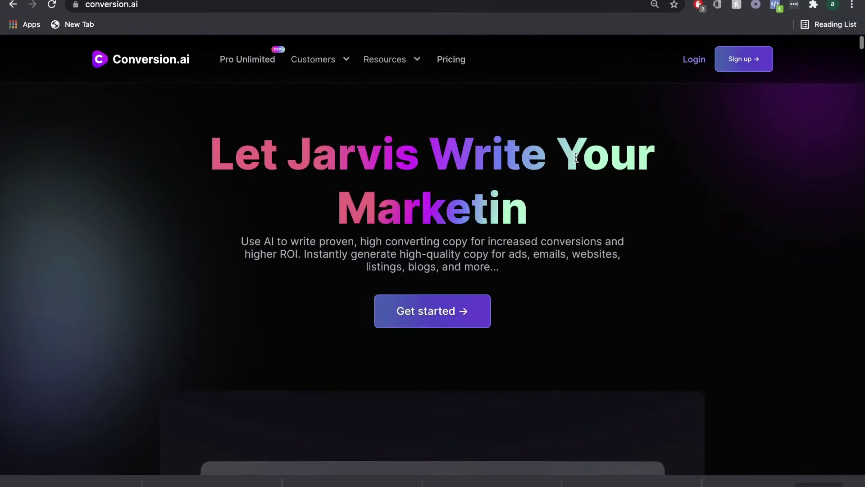
{"action": "scroll", "coordinate": [575, 157], "scroll_direction": "down", "scroll_amount": 2}
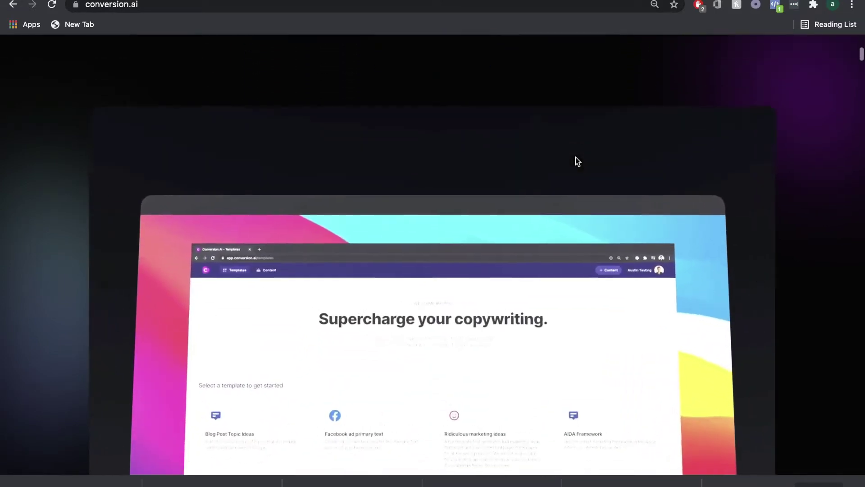
{"action": "scroll", "coordinate": [833, 195], "scroll_direction": "down", "scroll_amount": 3}
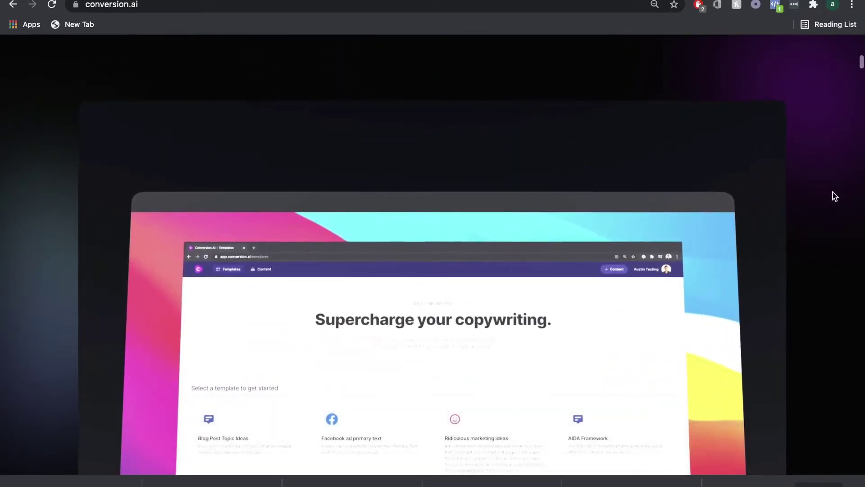
{"action": "scroll", "coordinate": [833, 194], "scroll_direction": "down", "scroll_amount": 8}
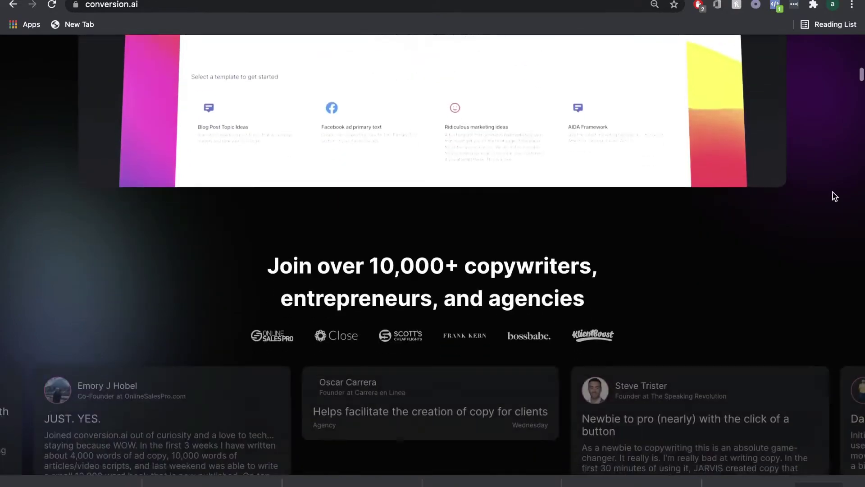
{"action": "scroll", "coordinate": [833, 193], "scroll_direction": "down", "scroll_amount": 9}
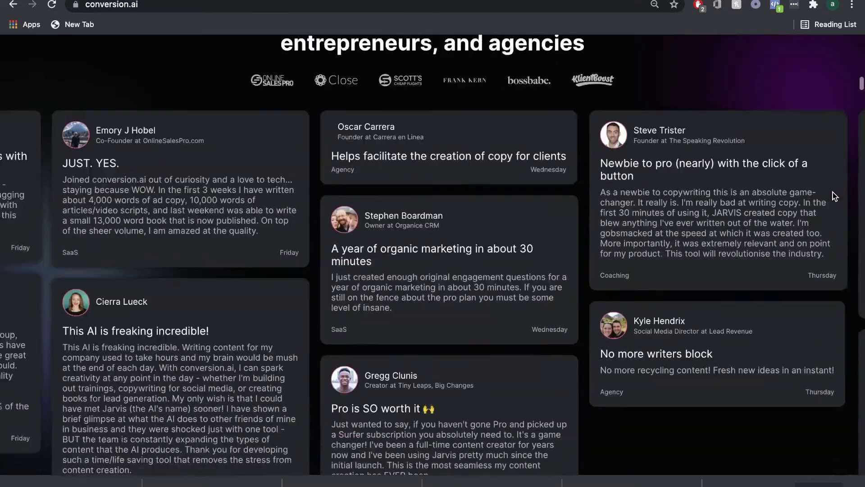
{"action": "scroll", "coordinate": [833, 194], "scroll_direction": "down", "scroll_amount": 6}
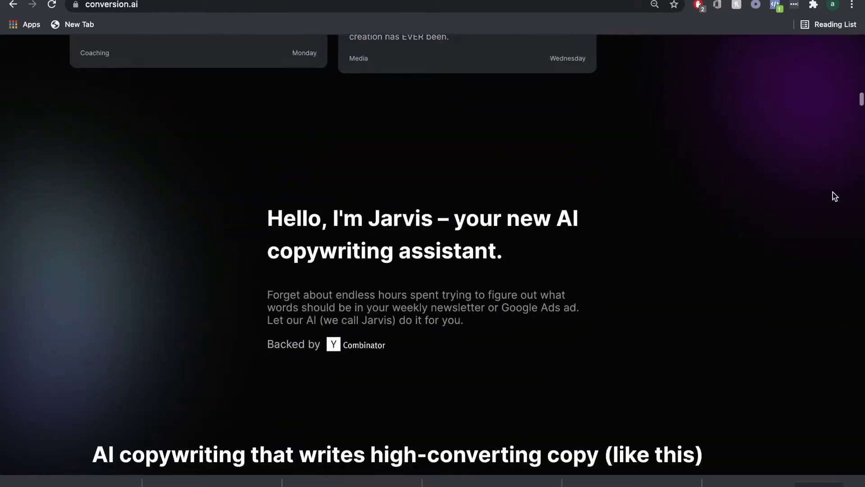
{"action": "scroll", "coordinate": [833, 192], "scroll_direction": "down", "scroll_amount": 5}
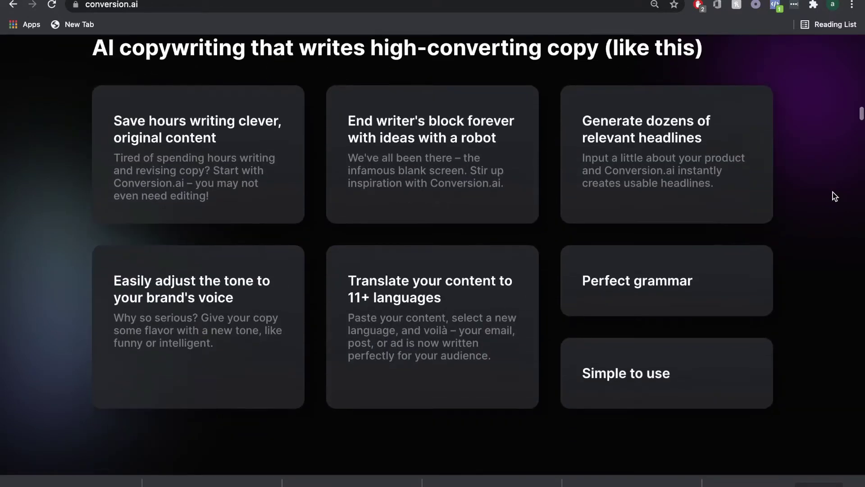
{"action": "scroll", "coordinate": [833, 192], "scroll_direction": "down", "scroll_amount": 6}
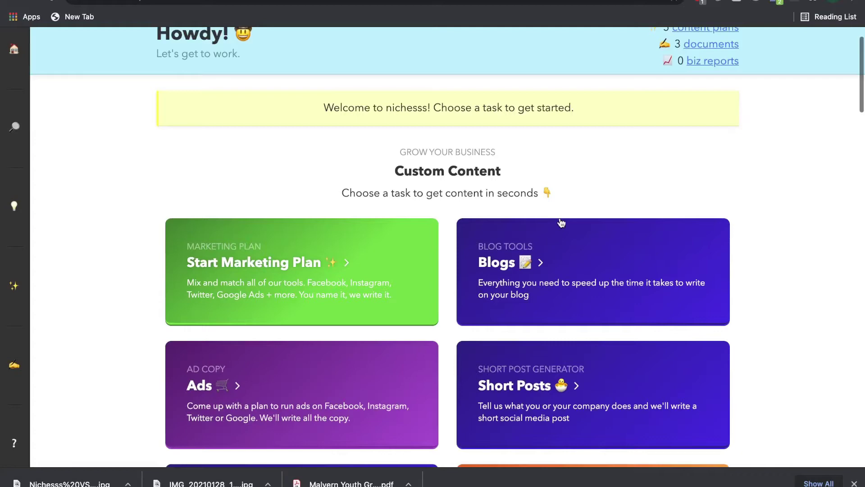
{"action": "scroll", "coordinate": [560, 230], "scroll_direction": "down", "scroll_amount": 4}
{"action": "scroll", "coordinate": [561, 222], "scroll_direction": "down", "scroll_amount": 7}
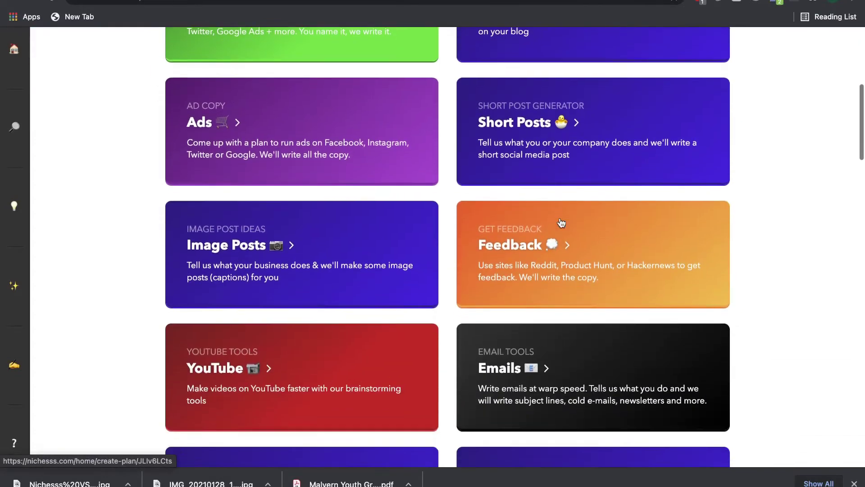
{"action": "scroll", "coordinate": [561, 223], "scroll_direction": "down", "scroll_amount": 10}
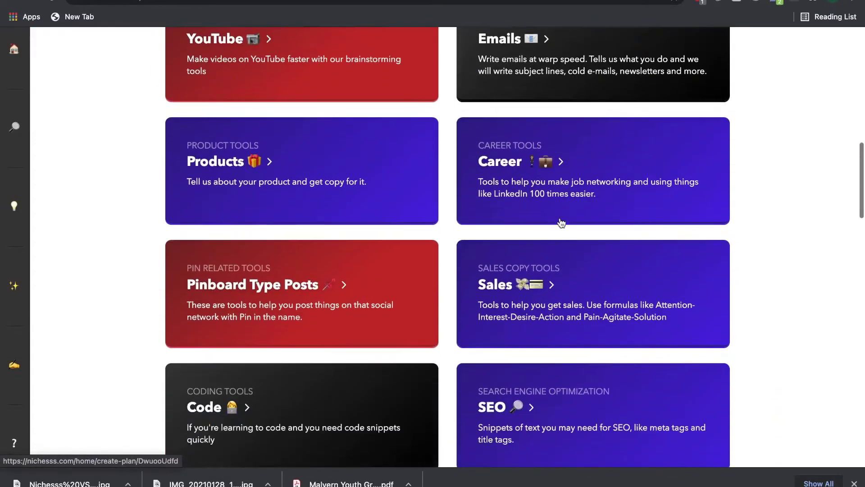
{"action": "scroll", "coordinate": [560, 220], "scroll_direction": "down", "scroll_amount": 11}
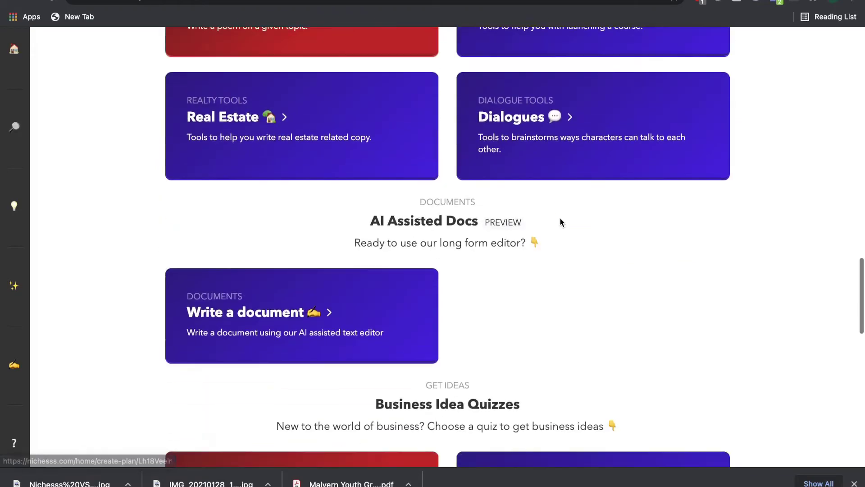
{"action": "scroll", "coordinate": [560, 221], "scroll_direction": "up", "scroll_amount": 4}
{"action": "scroll", "coordinate": [560, 221], "scroll_direction": "down", "scroll_amount": 1}
{"action": "scroll", "coordinate": [561, 221], "scroll_direction": "down", "scroll_amount": 11}
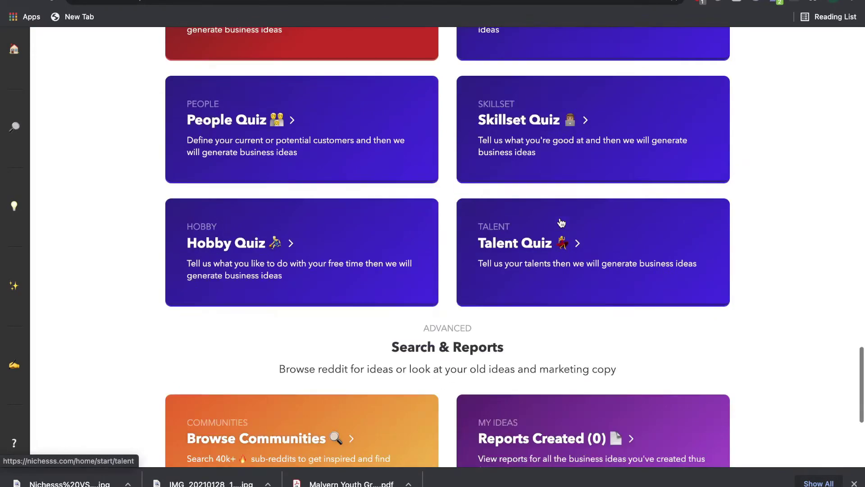
{"action": "scroll", "coordinate": [561, 222], "scroll_direction": "up", "scroll_amount": 20}
{"action": "scroll", "coordinate": [561, 222], "scroll_direction": "up", "scroll_amount": 15}
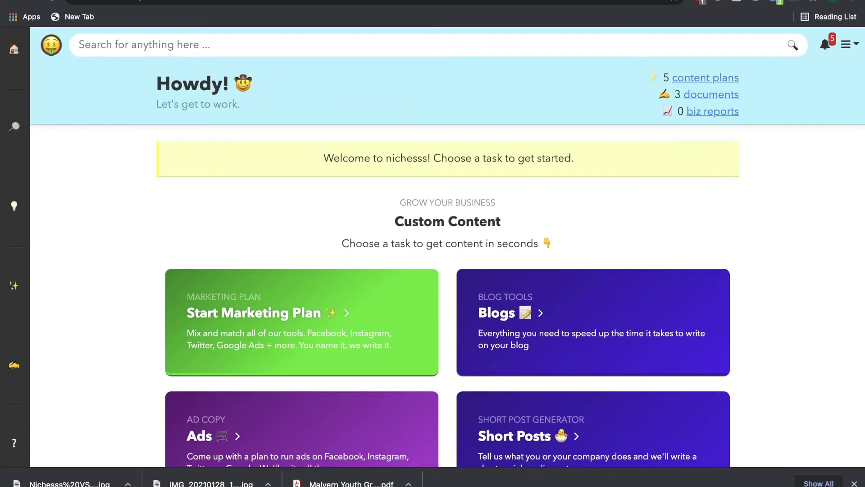
{"action": "scroll", "coordinate": [574, 245], "scroll_direction": "down", "scroll_amount": 20}
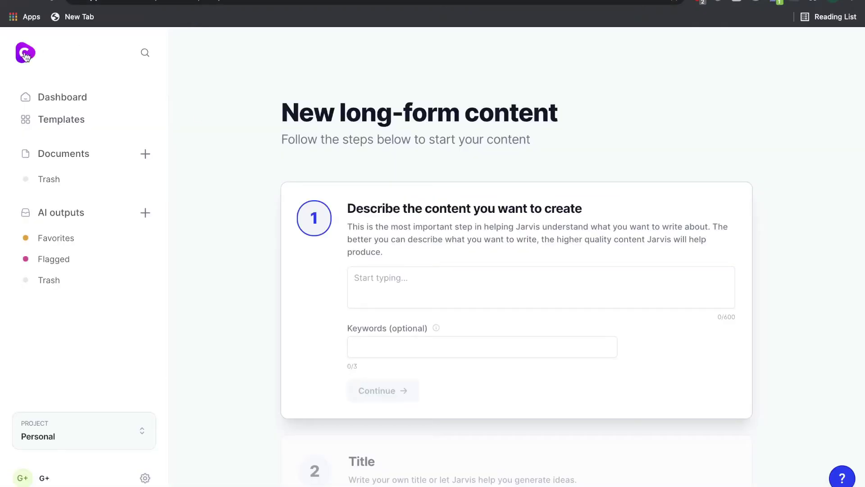
{"action": "left_click", "coordinate": [26, 55]}
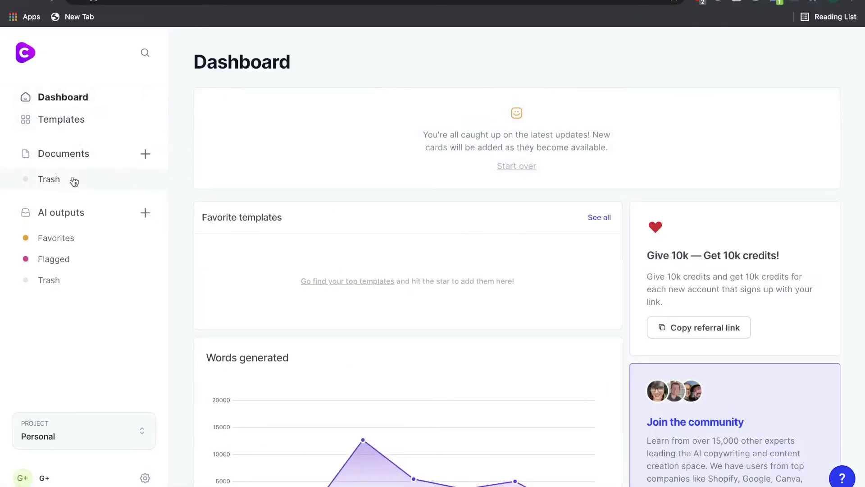
Open the Templates library and scroll down through the writing template cards
{"action": "left_click", "coordinate": [72, 119]}
{"action": "scroll", "coordinate": [345, 189], "scroll_direction": "down", "scroll_amount": 2}
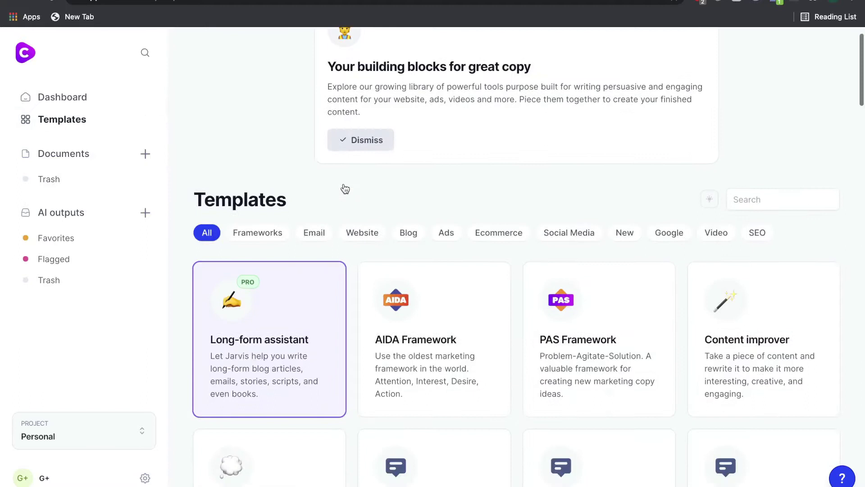
{"action": "scroll", "coordinate": [383, 219], "scroll_direction": "down", "scroll_amount": 3}
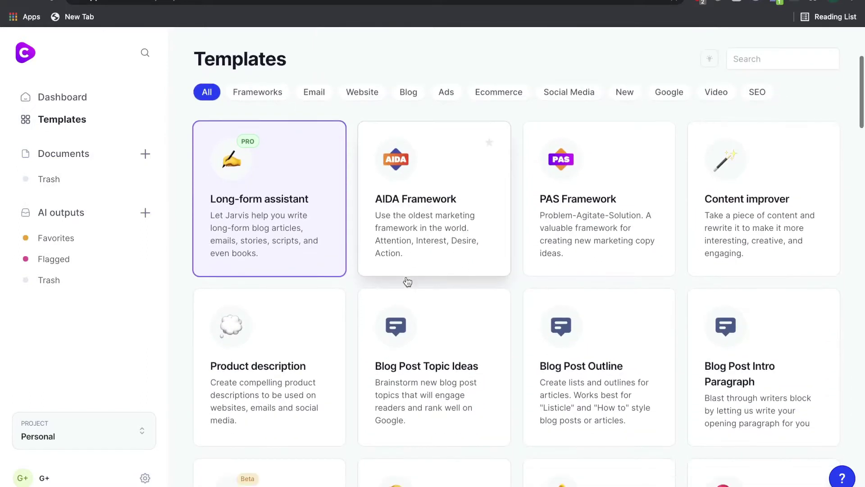
{"action": "scroll", "coordinate": [450, 315], "scroll_direction": "down", "scroll_amount": 1}
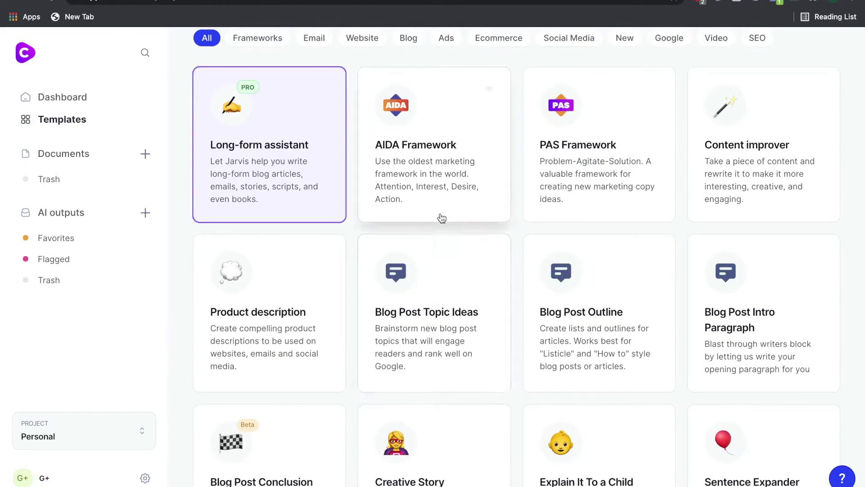
{"action": "scroll", "coordinate": [442, 218], "scroll_direction": "down", "scroll_amount": 1}
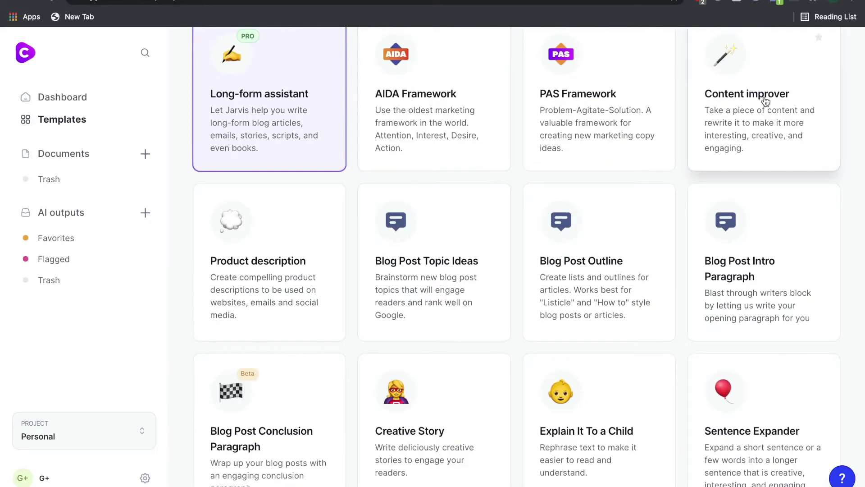
{"action": "scroll", "coordinate": [481, 234], "scroll_direction": "down", "scroll_amount": 1}
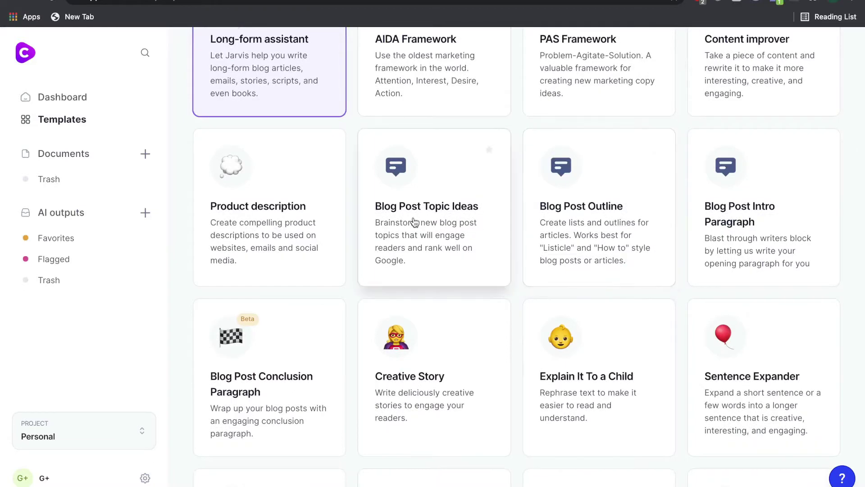
{"action": "scroll", "coordinate": [588, 235], "scroll_direction": "down", "scroll_amount": 7}
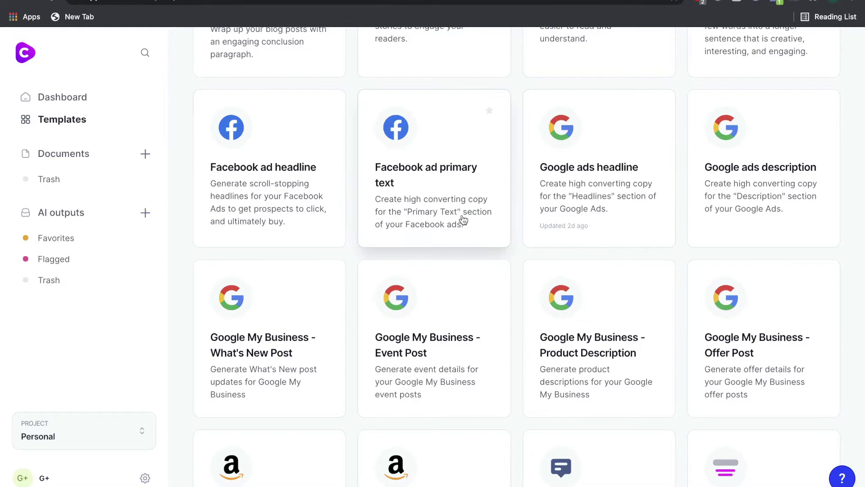
{"action": "scroll", "coordinate": [461, 220], "scroll_direction": "down", "scroll_amount": 8}
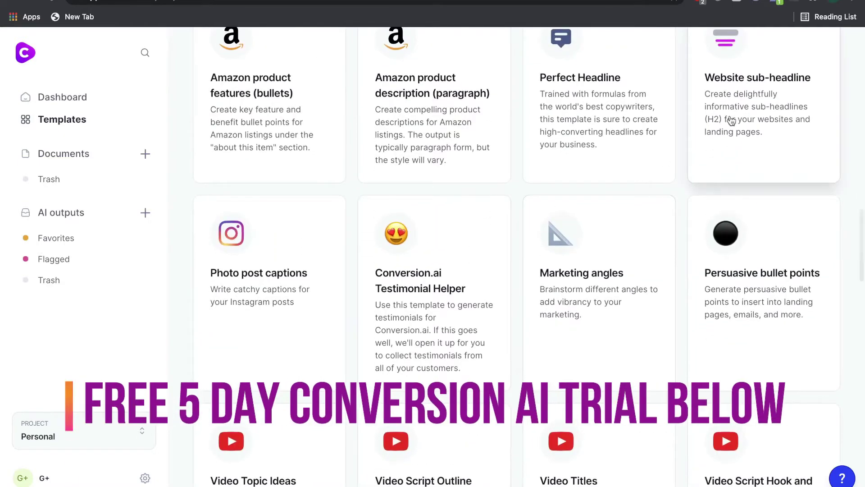
{"action": "scroll", "coordinate": [620, 199], "scroll_direction": "down", "scroll_amount": 4}
{"action": "scroll", "coordinate": [419, 275], "scroll_direction": "down", "scroll_amount": 1}
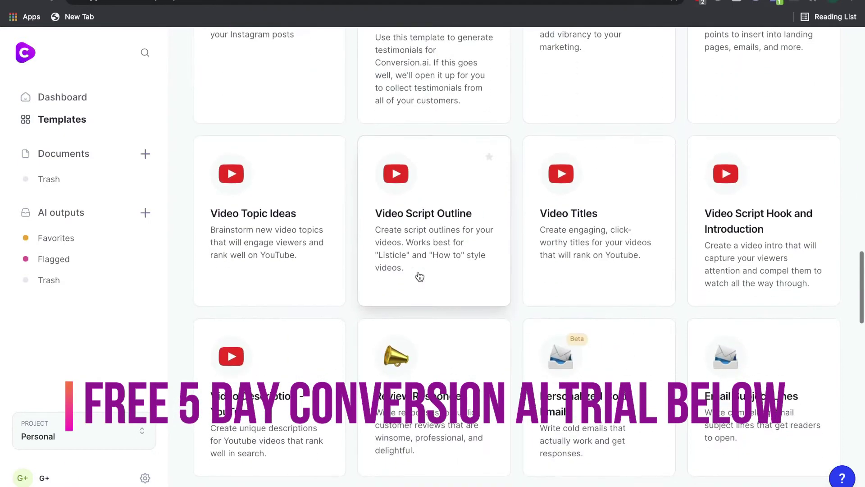
{"action": "scroll", "coordinate": [398, 253], "scroll_direction": "down", "scroll_amount": 5}
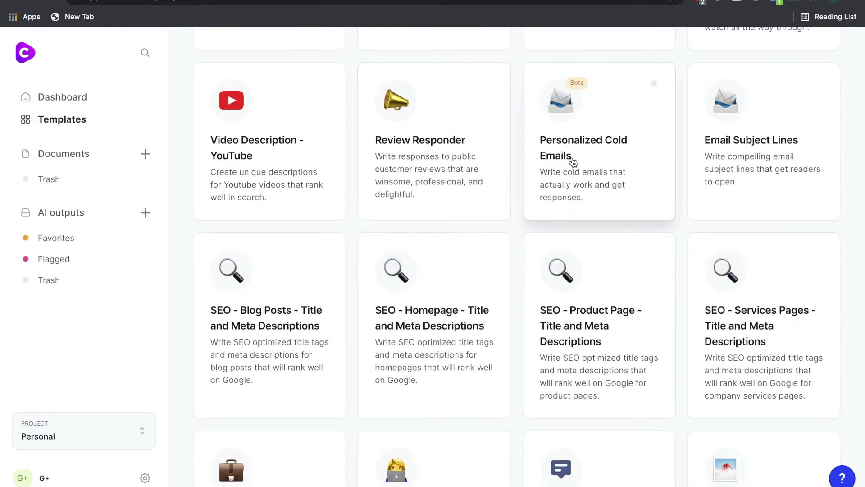
{"action": "scroll", "coordinate": [573, 162], "scroll_direction": "down", "scroll_amount": 3}
{"action": "scroll", "coordinate": [504, 168], "scroll_direction": "down", "scroll_amount": 3}
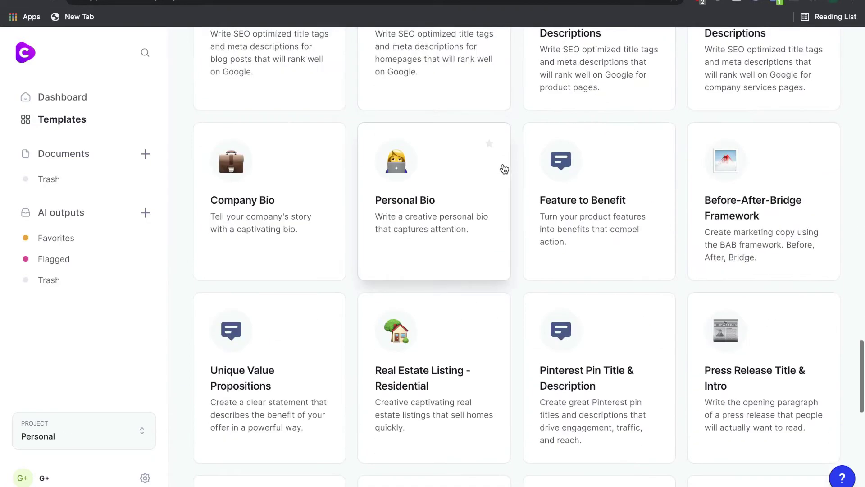
{"action": "scroll", "coordinate": [503, 169], "scroll_direction": "down", "scroll_amount": 5}
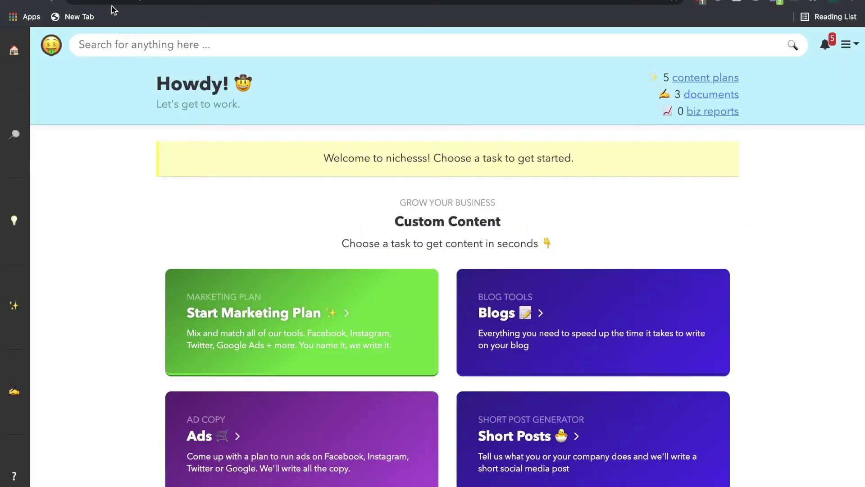
{"action": "scroll", "coordinate": [314, 191], "scroll_direction": "down", "scroll_amount": 2}
{"action": "scroll", "coordinate": [314, 191], "scroll_direction": "up", "scroll_amount": 1}
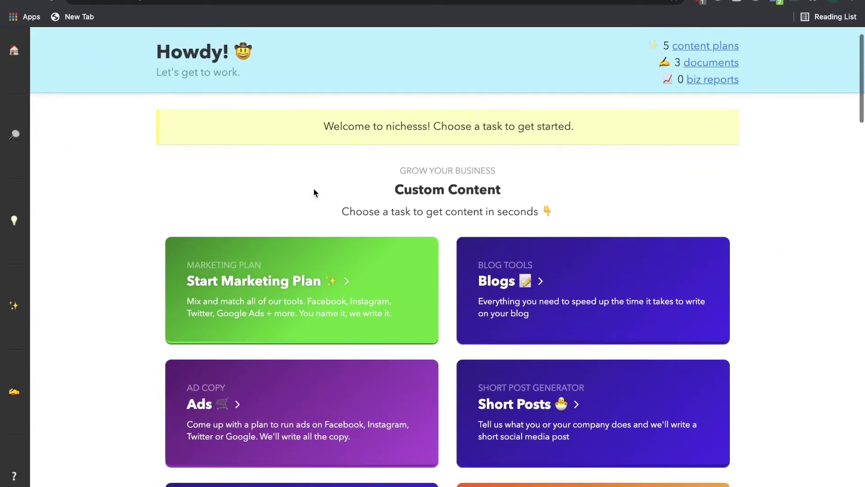
{"action": "scroll", "coordinate": [314, 191], "scroll_direction": "down", "scroll_amount": 3}
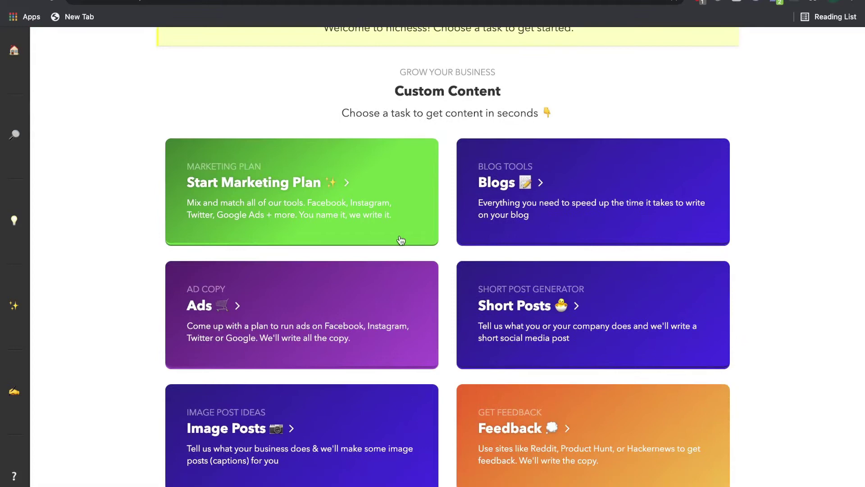
{"action": "scroll", "coordinate": [423, 246], "scroll_direction": "down", "scroll_amount": 2}
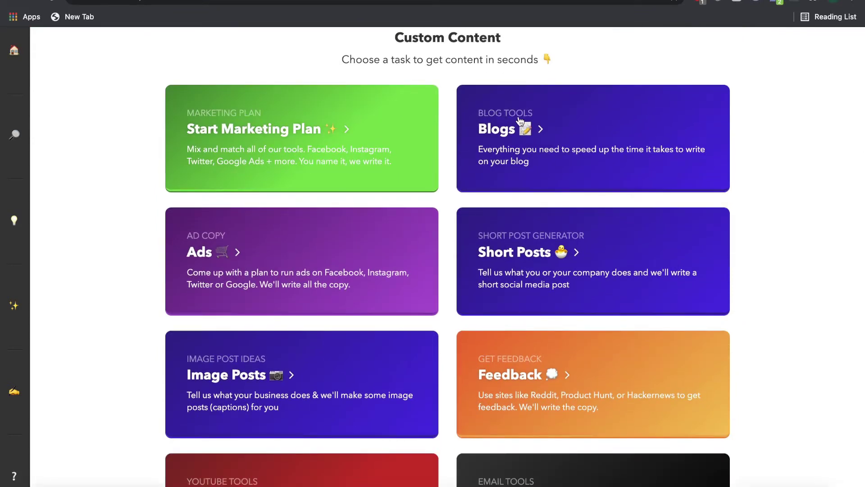
{"action": "scroll", "coordinate": [448, 197], "scroll_direction": "down", "scroll_amount": 5}
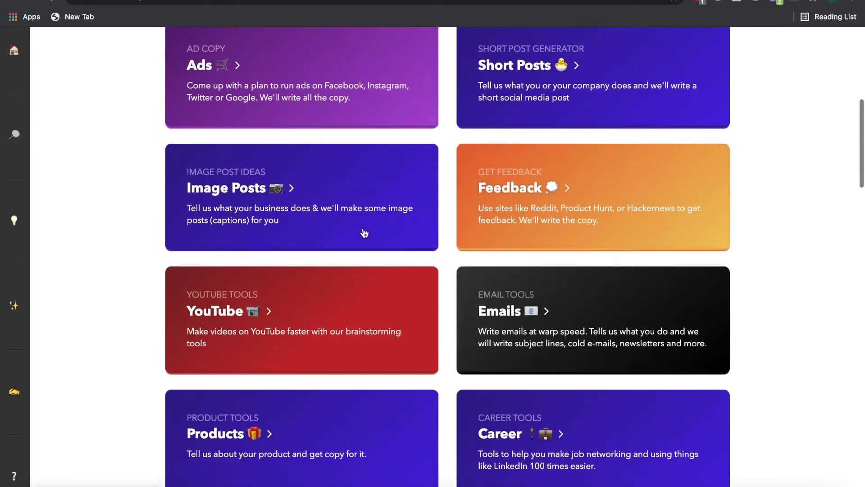
{"action": "scroll", "coordinate": [364, 233], "scroll_direction": "down", "scroll_amount": 1}
{"action": "scroll", "coordinate": [280, 267], "scroll_direction": "down", "scroll_amount": 2}
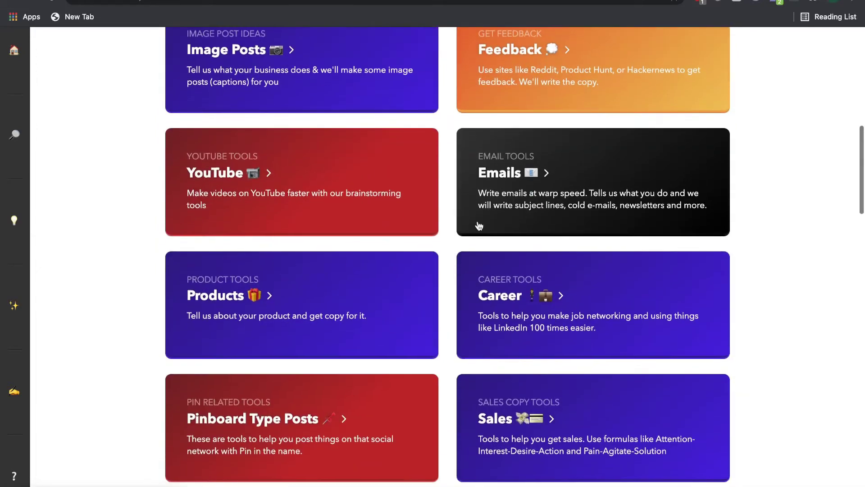
{"action": "scroll", "coordinate": [519, 205], "scroll_direction": "down", "scroll_amount": 2}
{"action": "scroll", "coordinate": [552, 299], "scroll_direction": "down", "scroll_amount": 10}
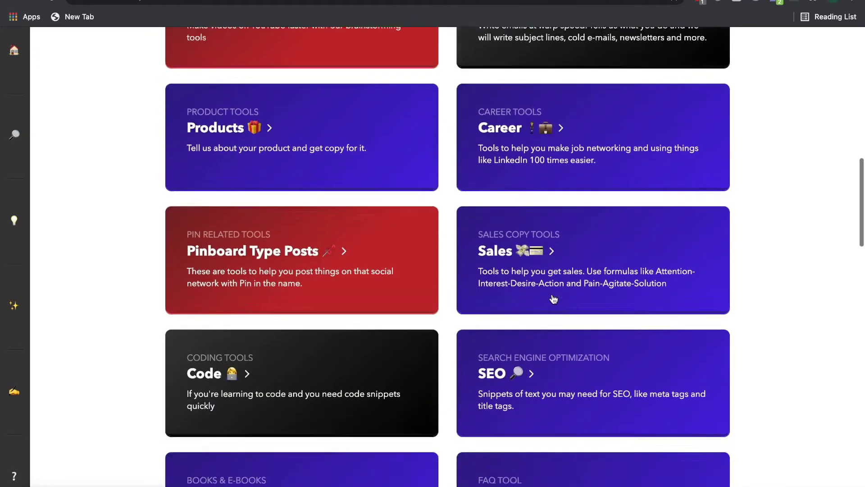
{"action": "scroll", "coordinate": [554, 299], "scroll_direction": "up", "scroll_amount": 4}
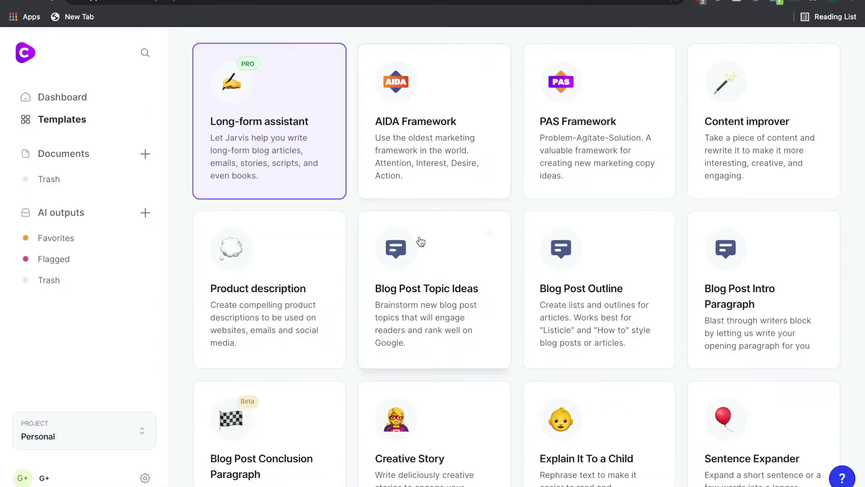
{"action": "scroll", "coordinate": [421, 242], "scroll_direction": "up", "scroll_amount": 4}
{"action": "scroll", "coordinate": [420, 242], "scroll_direction": "down", "scroll_amount": 4}
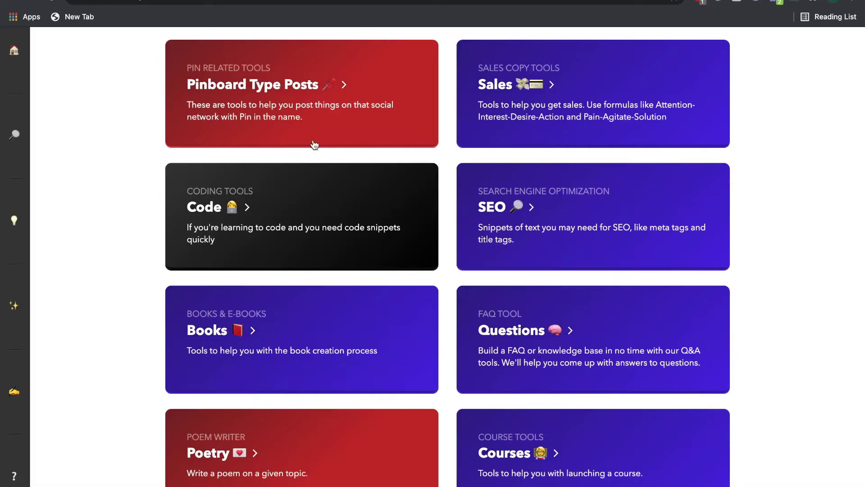
{"action": "scroll", "coordinate": [282, 152], "scroll_direction": "down", "scroll_amount": 15}
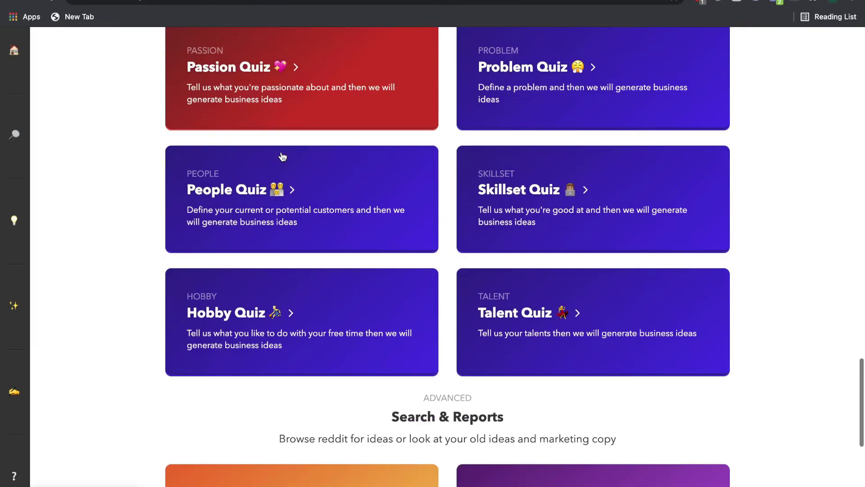
{"action": "scroll", "coordinate": [282, 154], "scroll_direction": "up", "scroll_amount": 8}
{"action": "scroll", "coordinate": [282, 156], "scroll_direction": "up", "scroll_amount": 7}
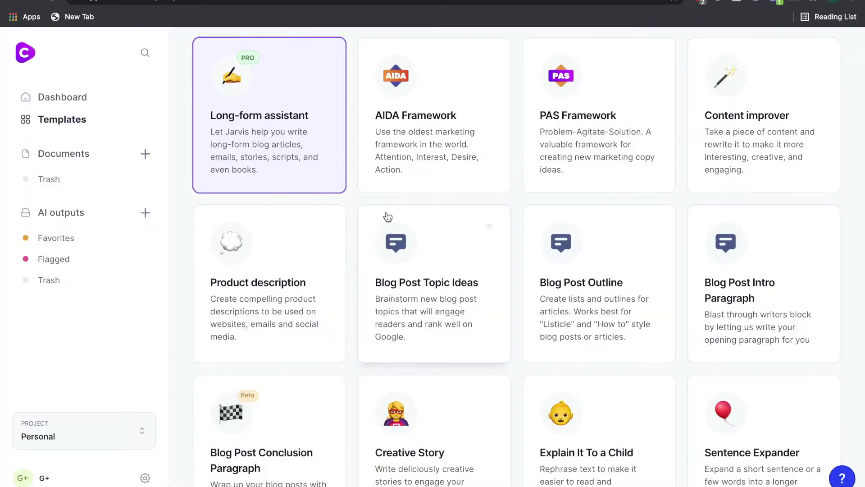
{"action": "scroll", "coordinate": [518, 273], "scroll_direction": "down", "scroll_amount": 4}
{"action": "scroll", "coordinate": [518, 274], "scroll_direction": "down", "scroll_amount": 10}
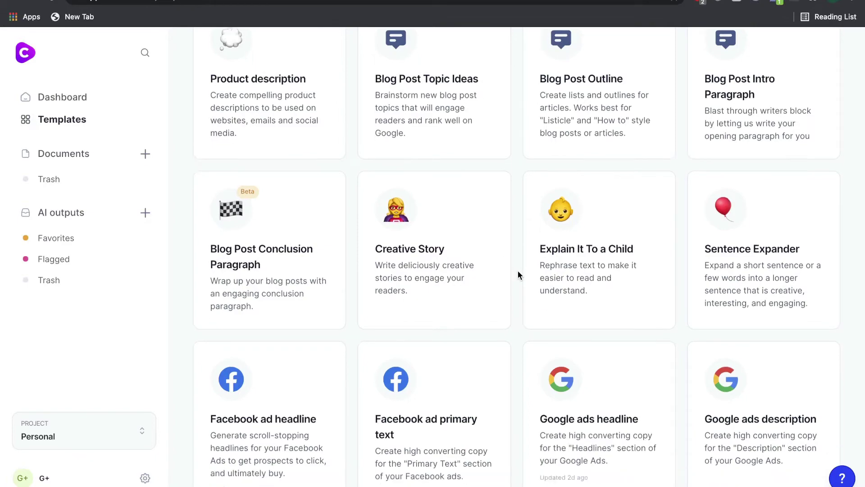
{"action": "scroll", "coordinate": [517, 274], "scroll_direction": "down", "scroll_amount": 10}
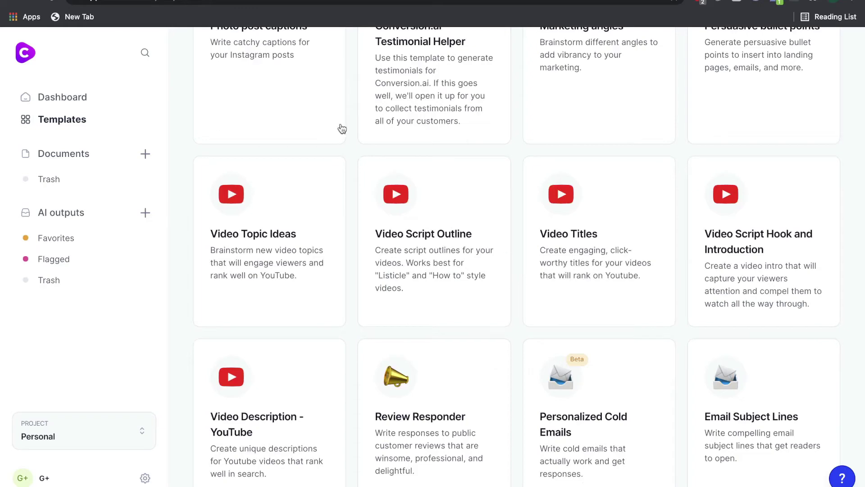
{"action": "scroll", "coordinate": [518, 267], "scroll_direction": "down", "scroll_amount": 10}
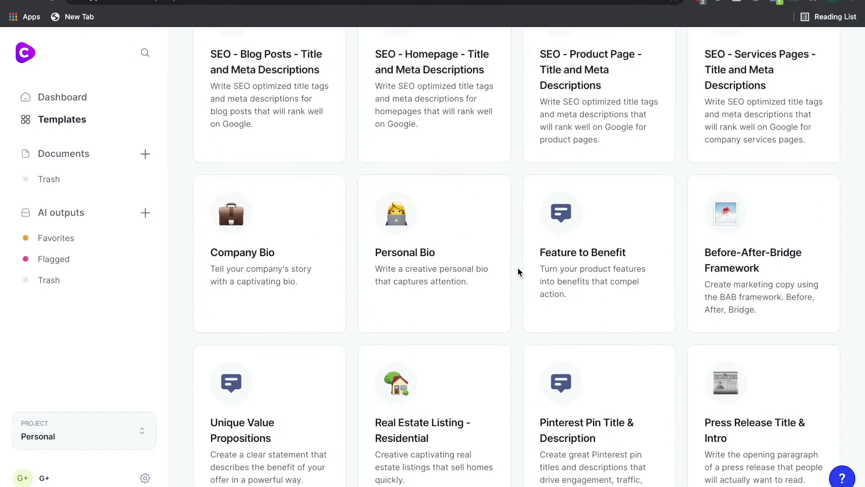
{"action": "scroll", "coordinate": [510, 267], "scroll_direction": "down", "scroll_amount": 3}
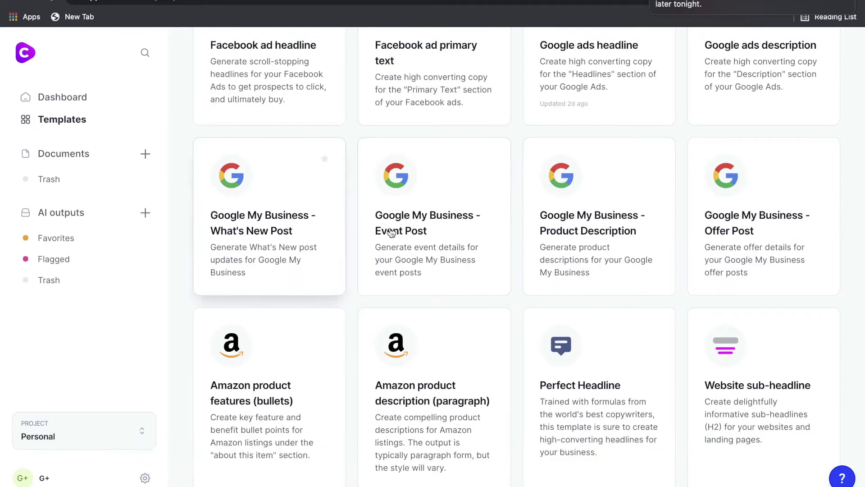
{"action": "scroll", "coordinate": [661, 224], "scroll_direction": "up", "scroll_amount": 5}
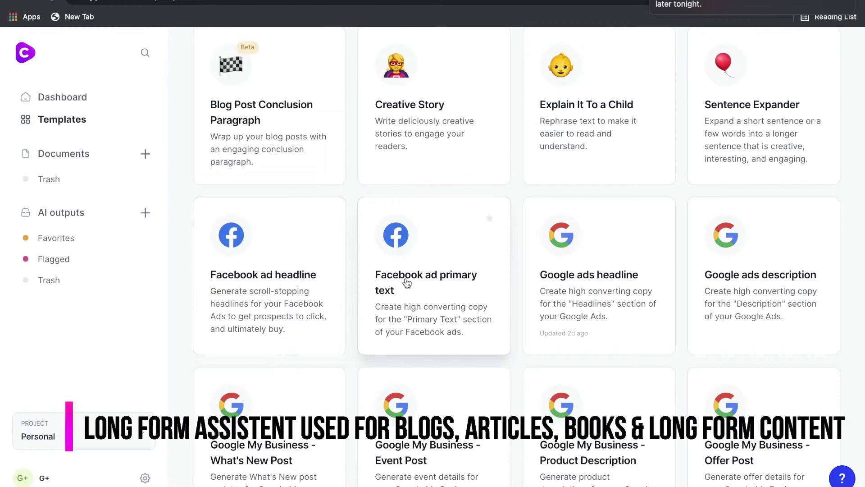
{"action": "scroll", "coordinate": [430, 277], "scroll_direction": "down", "scroll_amount": 1}
{"action": "scroll", "coordinate": [430, 276], "scroll_direction": "up", "scroll_amount": 12}
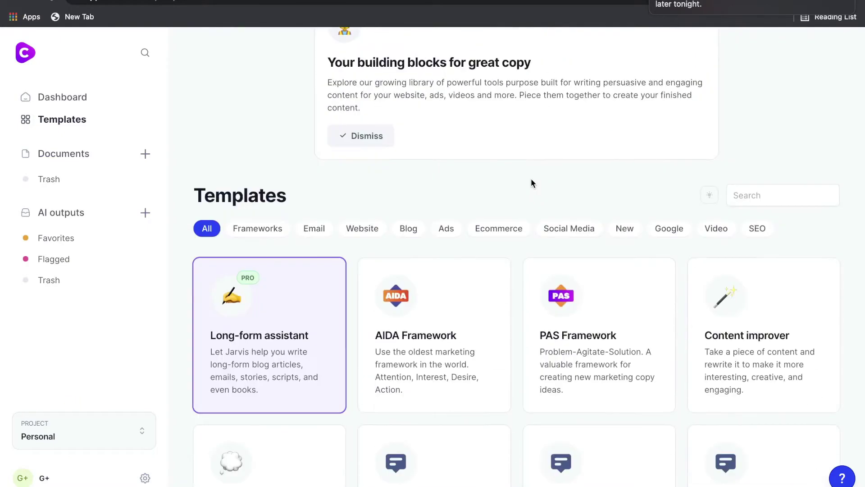
{"action": "scroll", "coordinate": [532, 183], "scroll_direction": "down", "scroll_amount": 1}
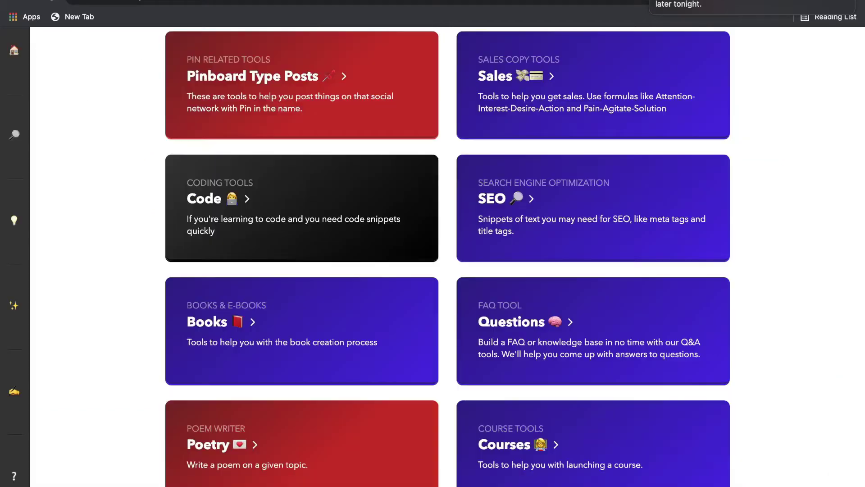
{"action": "scroll", "coordinate": [368, 224], "scroll_direction": "down", "scroll_amount": 8}
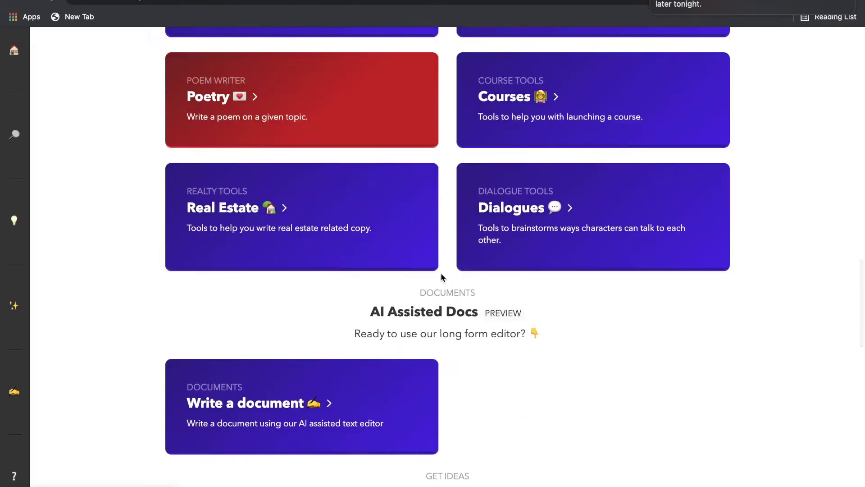
{"action": "scroll", "coordinate": [474, 333], "scroll_direction": "down", "scroll_amount": 1}
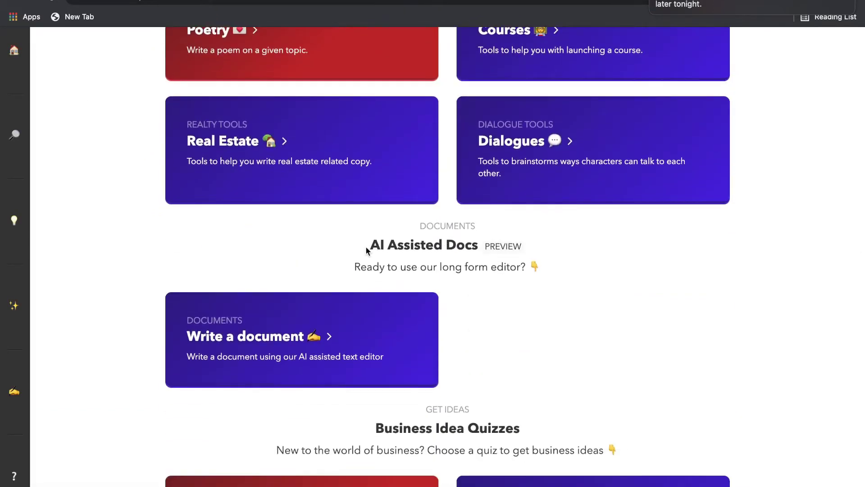
{"action": "scroll", "coordinate": [472, 304], "scroll_direction": "down", "scroll_amount": 1}
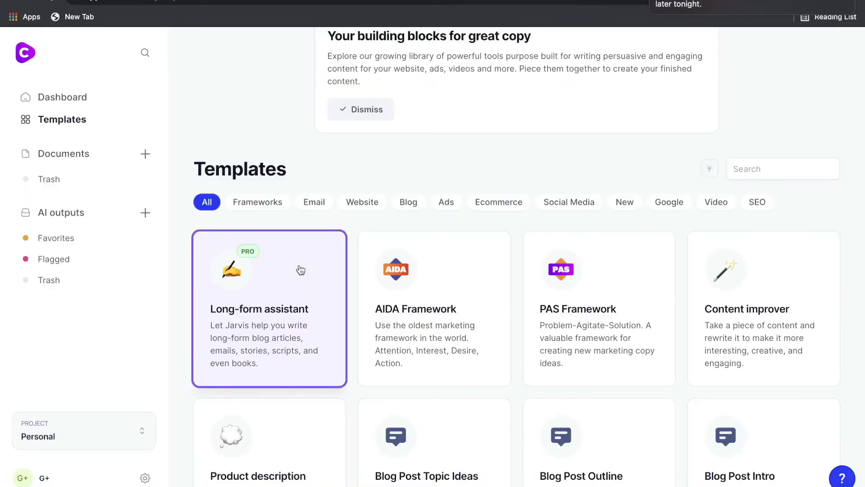
Start a Long-form assistant document described as 'How to save more and budget your monthly income' and continue to Title
{"action": "scroll", "coordinate": [353, 275], "scroll_direction": "down", "scroll_amount": 1}
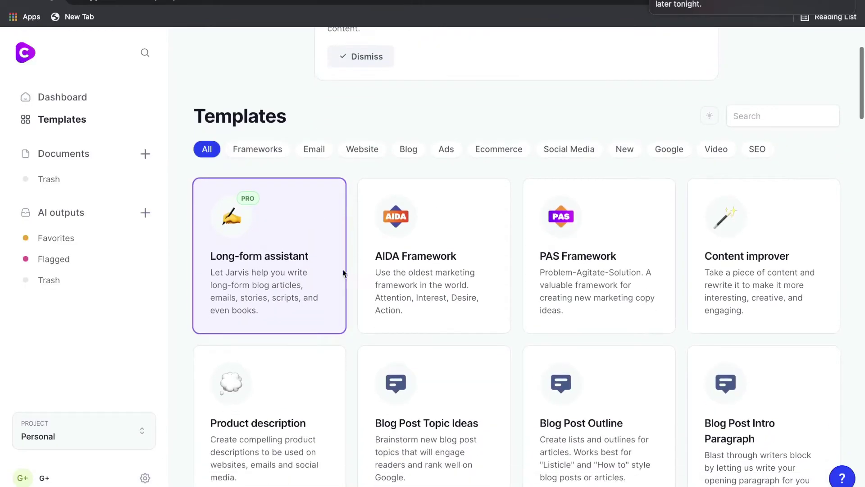
{"action": "left_click", "coordinate": [274, 270]}
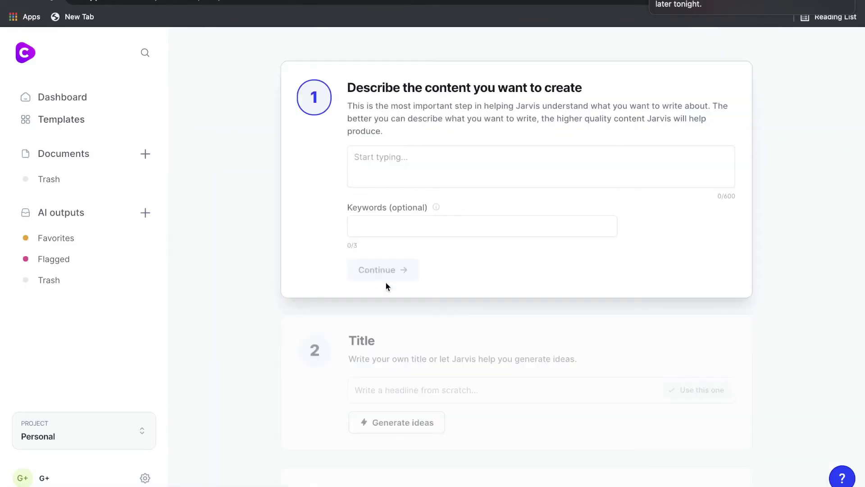
{"action": "scroll", "coordinate": [383, 266], "scroll_direction": "up", "scroll_amount": 2}
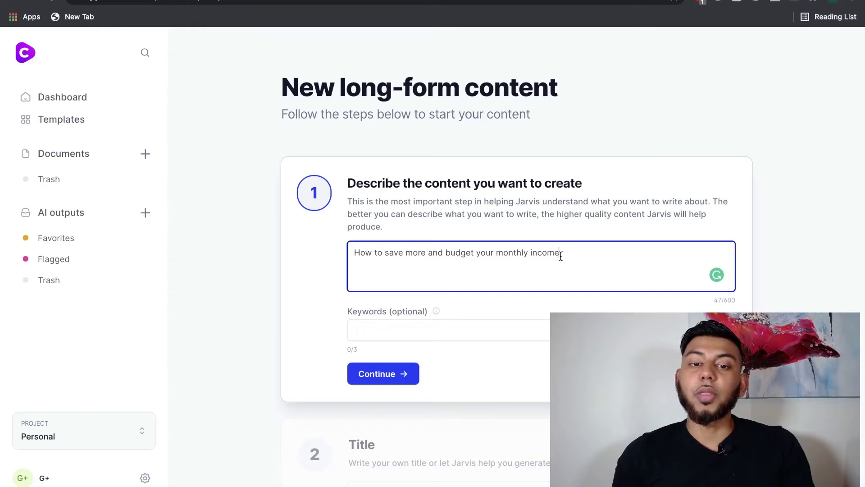
{"action": "triple_click", "coordinate": [560, 255]}
{"action": "scroll", "coordinate": [560, 255], "scroll_direction": "down", "scroll_amount": 3}
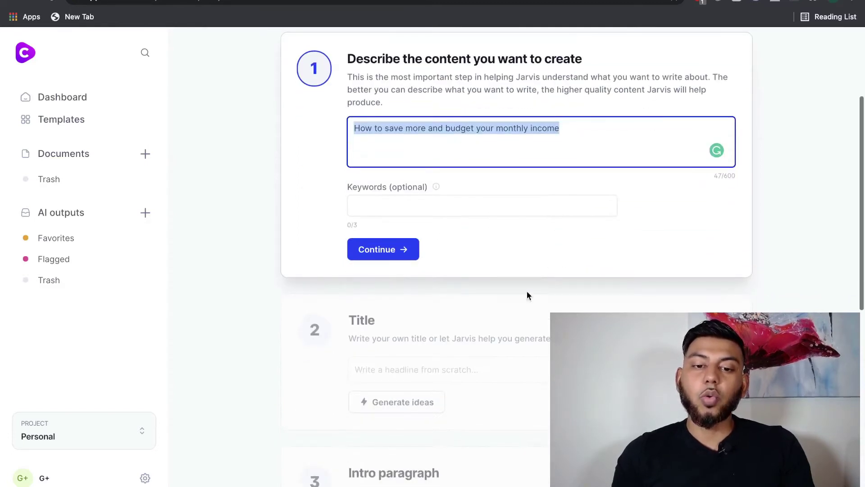
{"action": "left_click", "coordinate": [377, 249]}
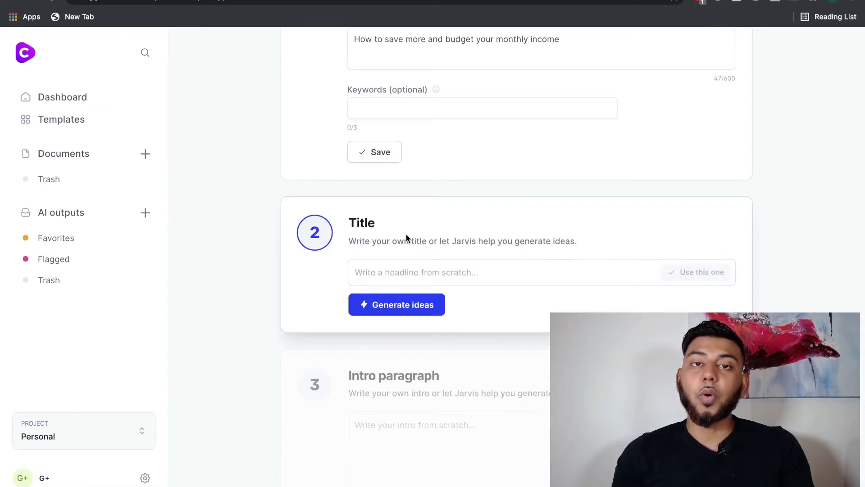
{"action": "scroll", "coordinate": [407, 235], "scroll_direction": "down", "scroll_amount": 1}
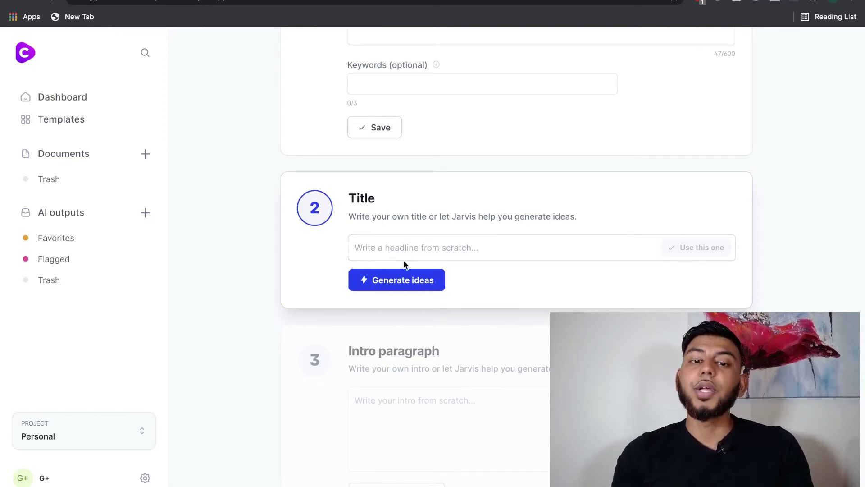
Generate title ideas and more suggestions for the article, then inspect the 'Budgeting 101' headline
{"action": "left_click", "coordinate": [374, 282]}
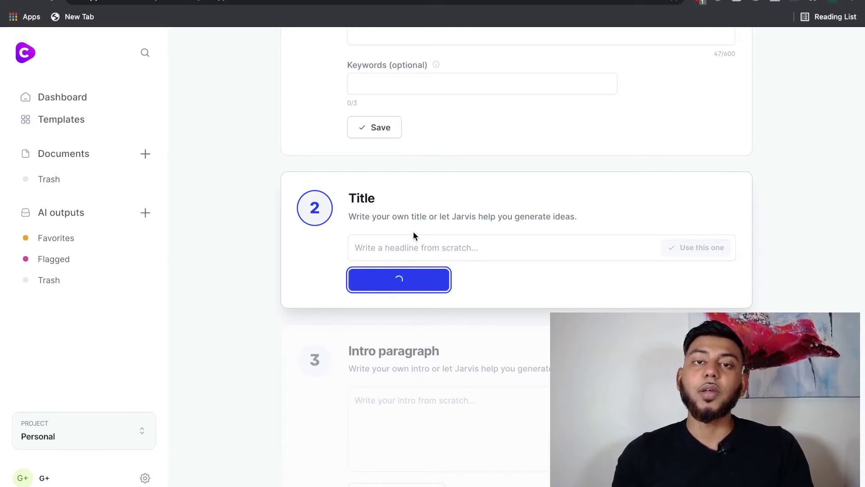
{"action": "scroll", "coordinate": [415, 420], "scroll_direction": "down", "scroll_amount": 3}
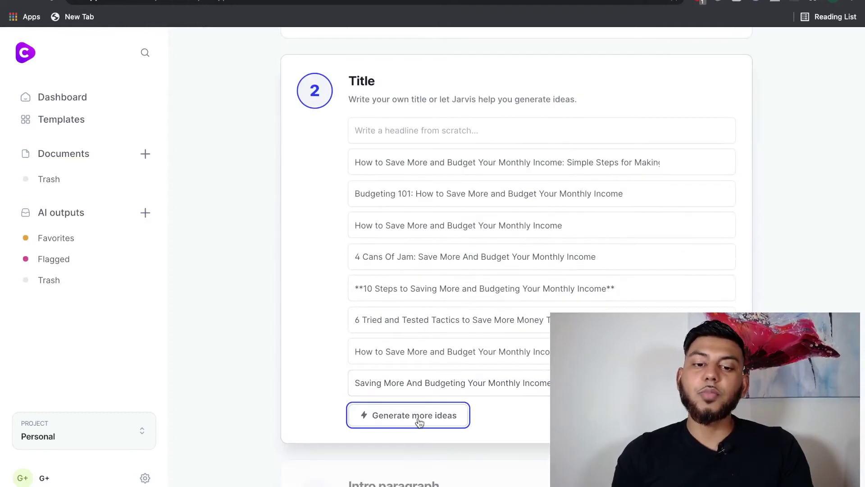
{"action": "left_click", "coordinate": [431, 422]}
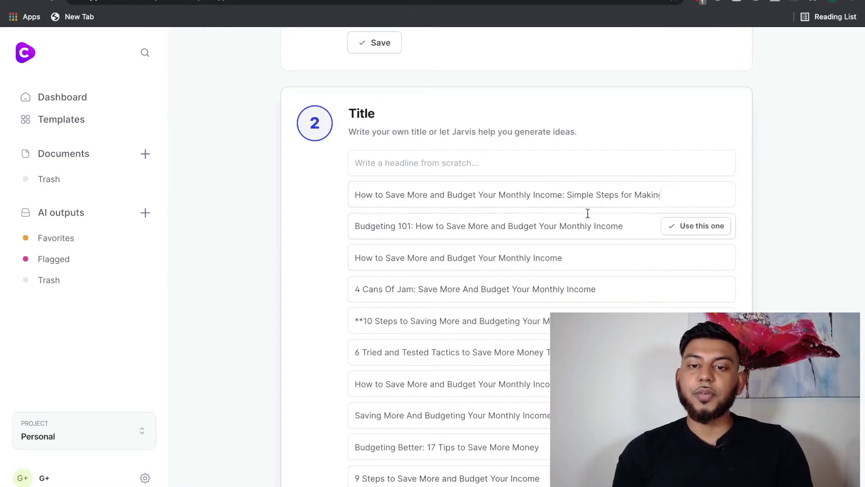
{"action": "left_click", "coordinate": [595, 226]}
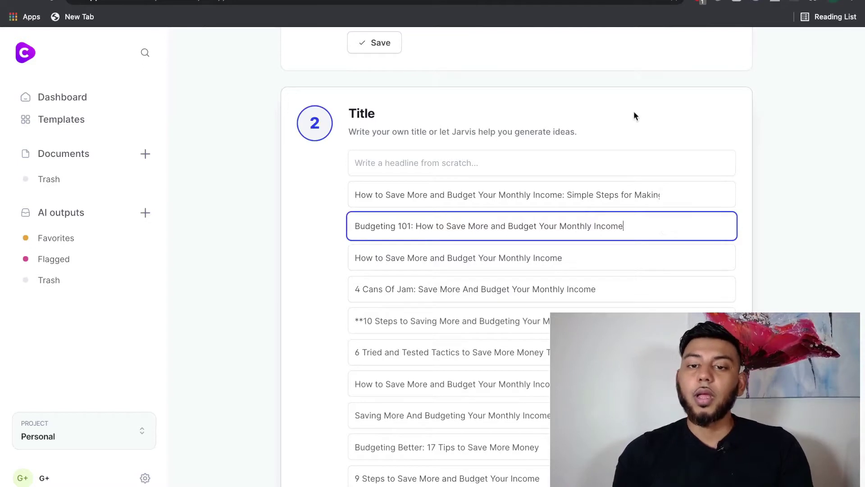
{"action": "left_click", "coordinate": [775, 210]}
Use the first title idea, generate intro paragraph ideas, and add a line after the fourth
{"action": "left_click", "coordinate": [672, 195]}
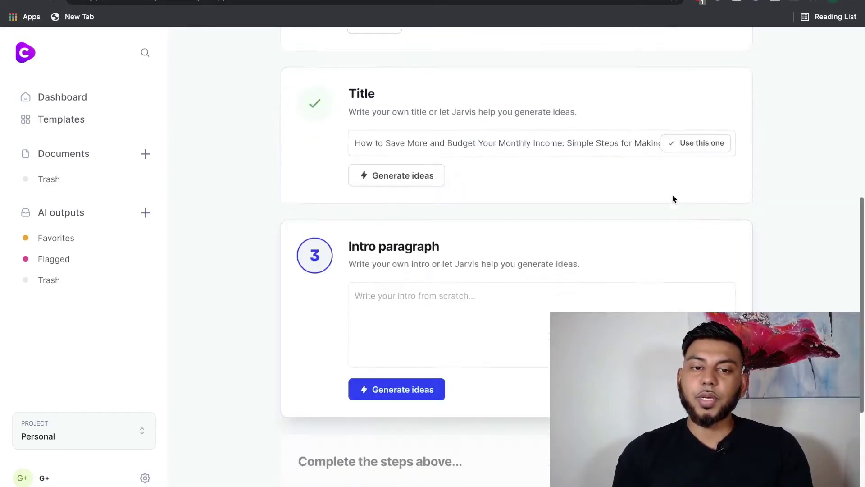
{"action": "scroll", "coordinate": [456, 215], "scroll_direction": "down", "scroll_amount": 1}
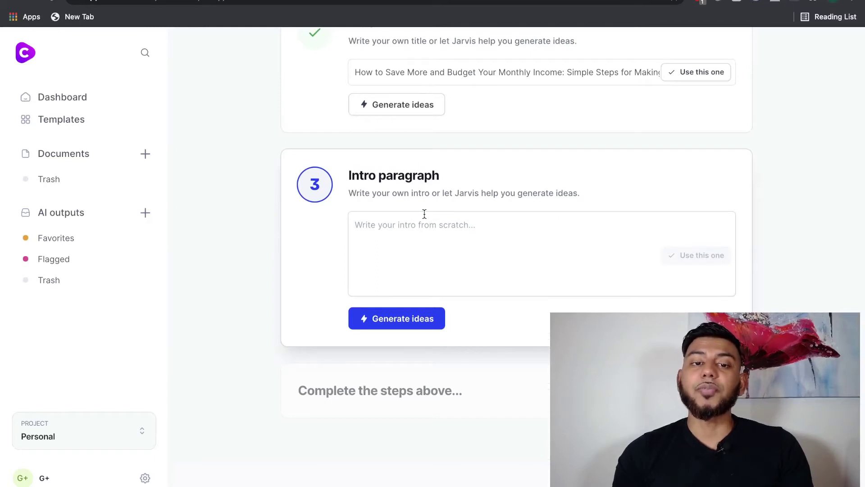
{"action": "left_click", "coordinate": [421, 221]}
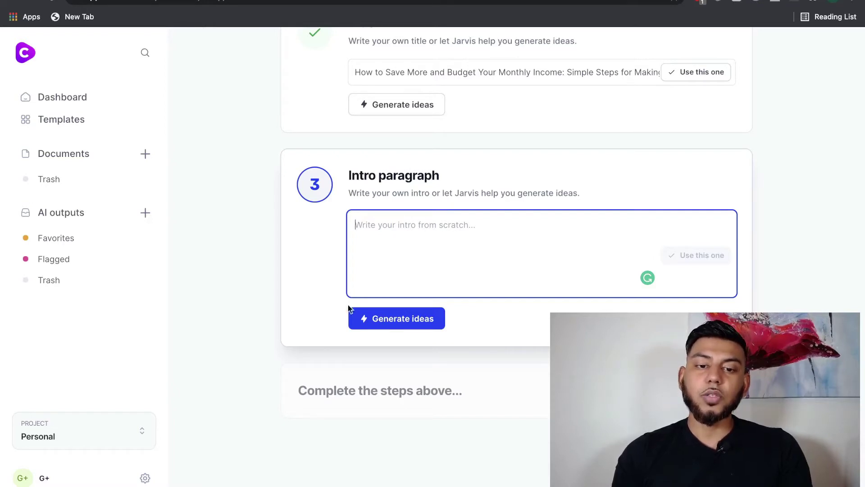
{"action": "left_click", "coordinate": [359, 317]}
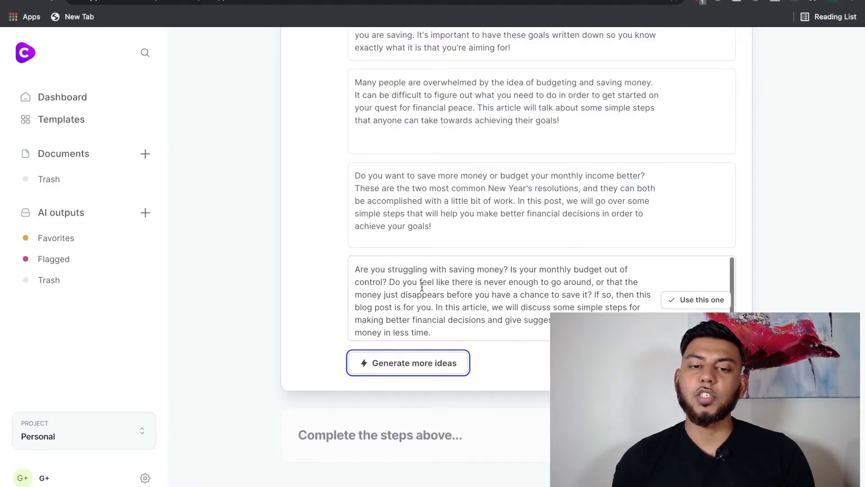
{"action": "left_click", "coordinate": [464, 332]}
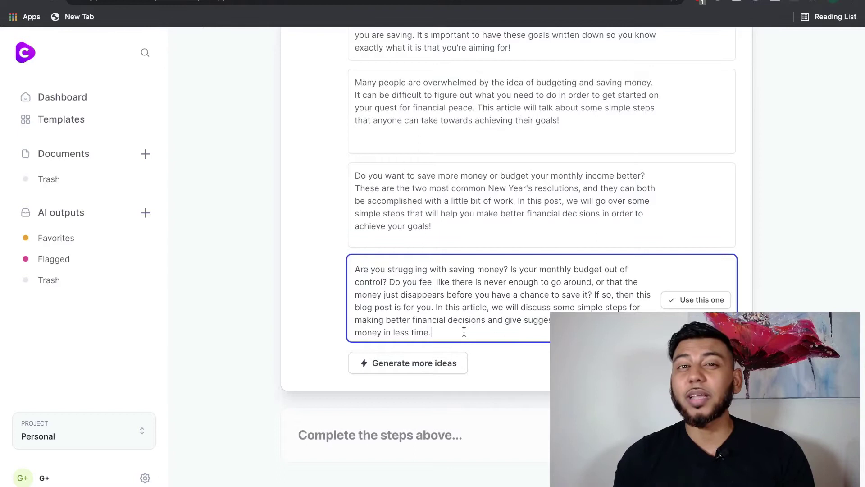
{"action": "key", "text": "Return"}
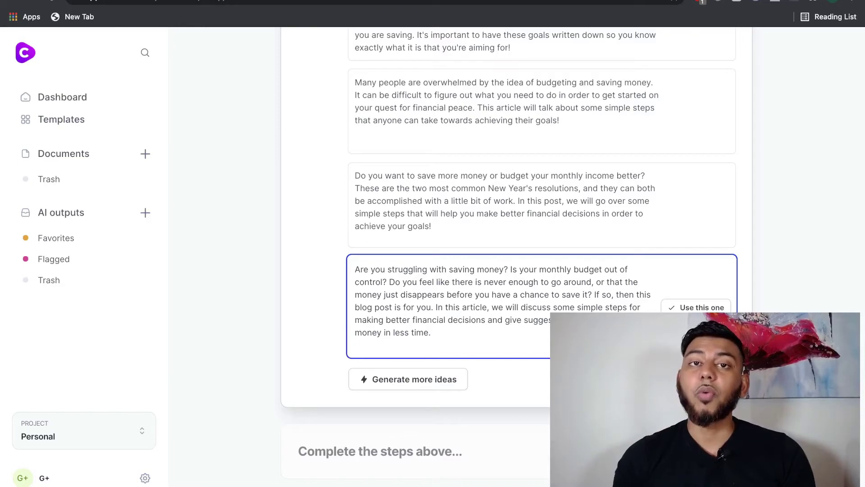
Use the 'Are you struggling with saving money?' intro, review the steps, and open the long-form editor
{"action": "left_click", "coordinate": [681, 307]}
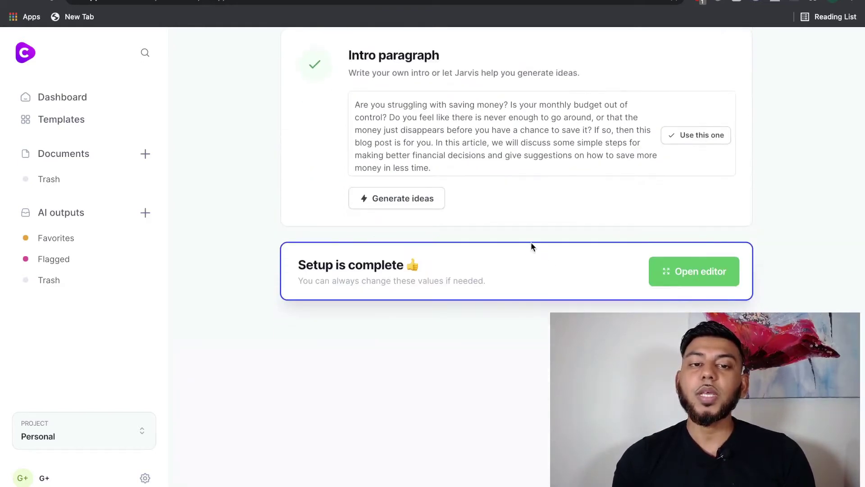
{"action": "scroll", "coordinate": [531, 241], "scroll_direction": "up", "scroll_amount": 15}
{"action": "scroll", "coordinate": [425, 174], "scroll_direction": "down", "scroll_amount": 4}
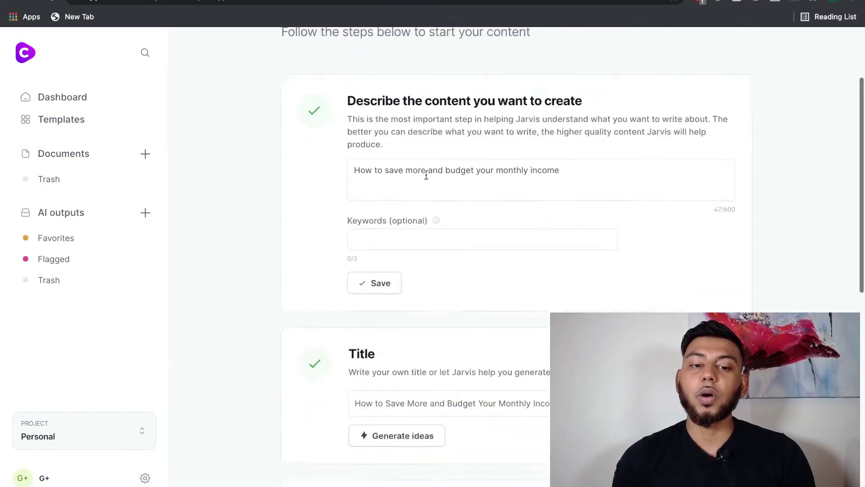
{"action": "scroll", "coordinate": [358, 223], "scroll_direction": "down", "scroll_amount": 3}
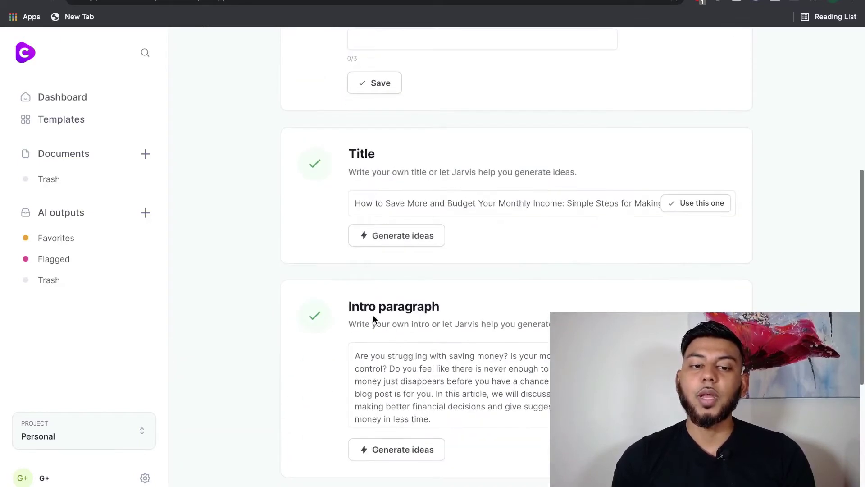
{"action": "left_click_drag", "start_coordinate": [343, 274], "coordinate": [449, 272]}
{"action": "left_click", "coordinate": [451, 269]}
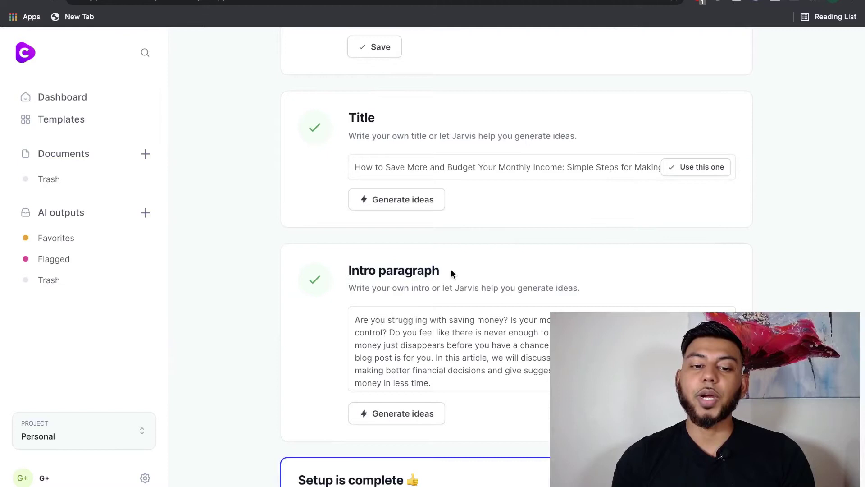
{"action": "scroll", "coordinate": [400, 403], "scroll_direction": "down", "scroll_amount": 2}
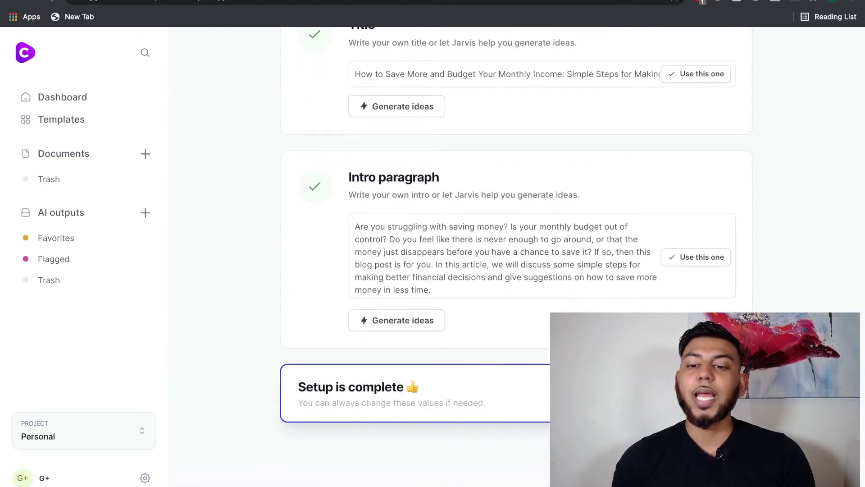
{"action": "left_click", "coordinate": [667, 393]}
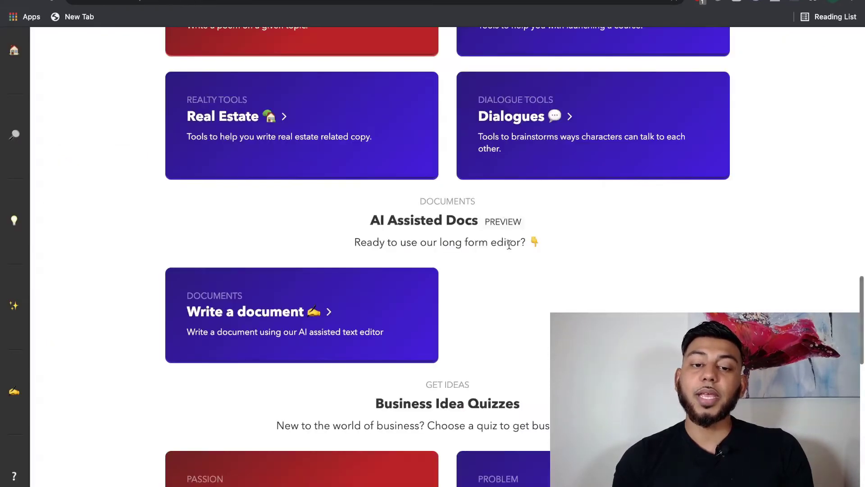
Scroll down to AI Assisted Docs and open the documents list
{"action": "scroll", "coordinate": [479, 251], "scroll_direction": "down", "scroll_amount": 1}
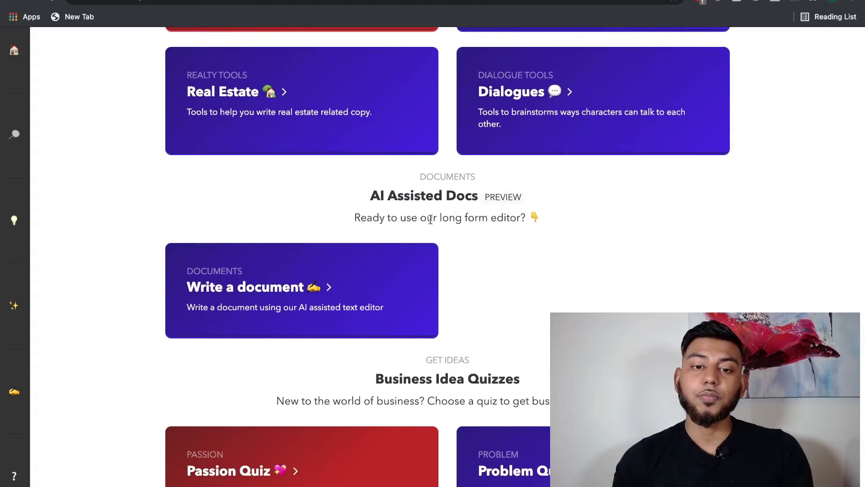
{"action": "left_click", "coordinate": [337, 281]}
Add a new document and put the cursor in its Name field
{"action": "left_click", "coordinate": [248, 116]}
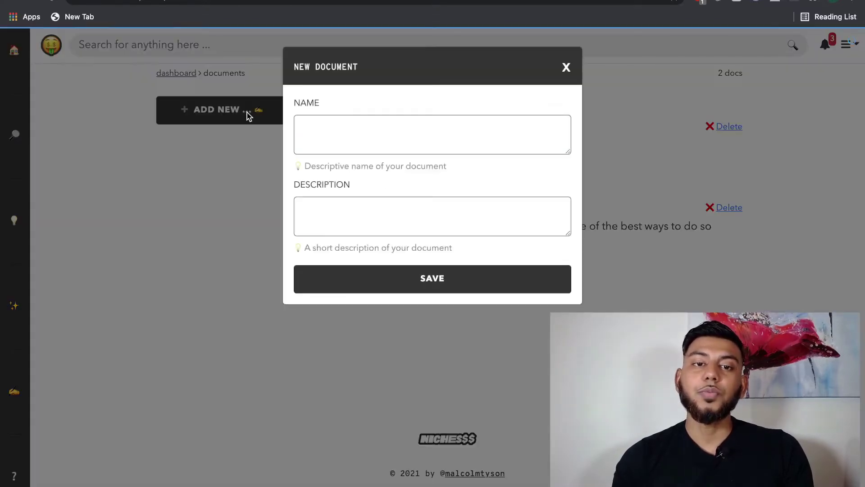
{"action": "left_click", "coordinate": [382, 130]}
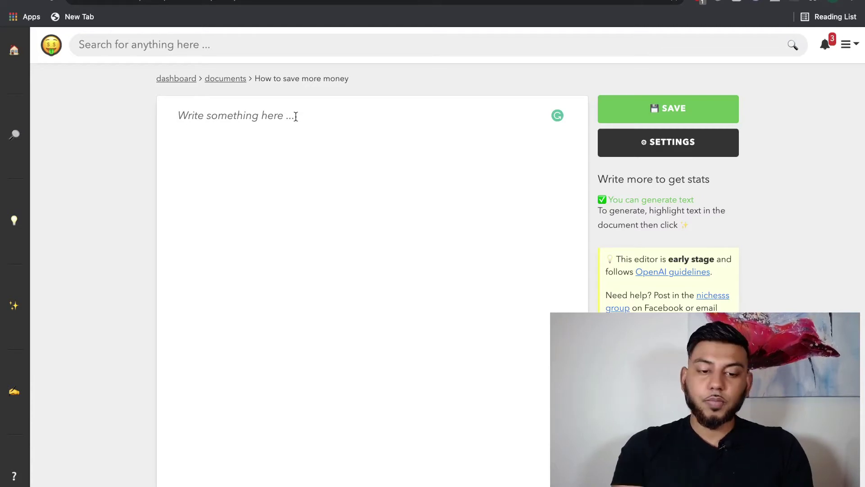
Type 'Saving money can be hard' into the document body and select the sentence
{"action": "type", "text": "Saving money can be hard"}
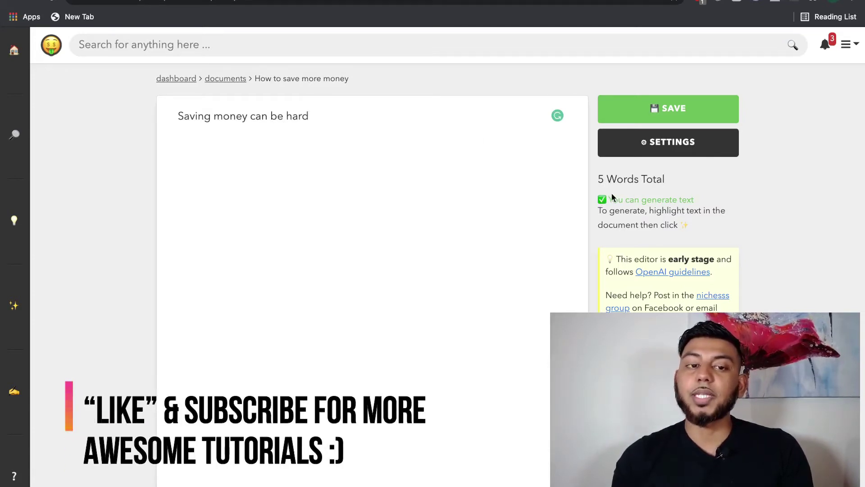
{"action": "left_click_drag", "start_coordinate": [340, 124], "coordinate": [121, 106]}
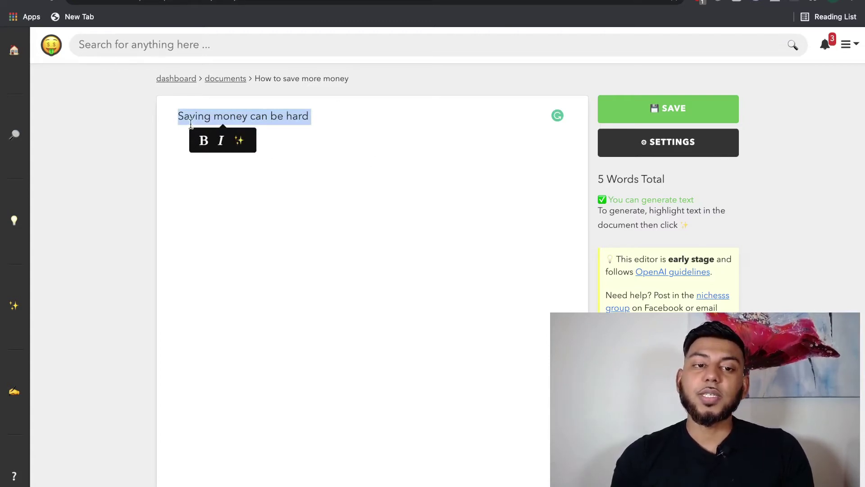
Run Autocomplete - Generic on the selected sentence to extend the text to 30 words
{"action": "left_click", "coordinate": [239, 145]}
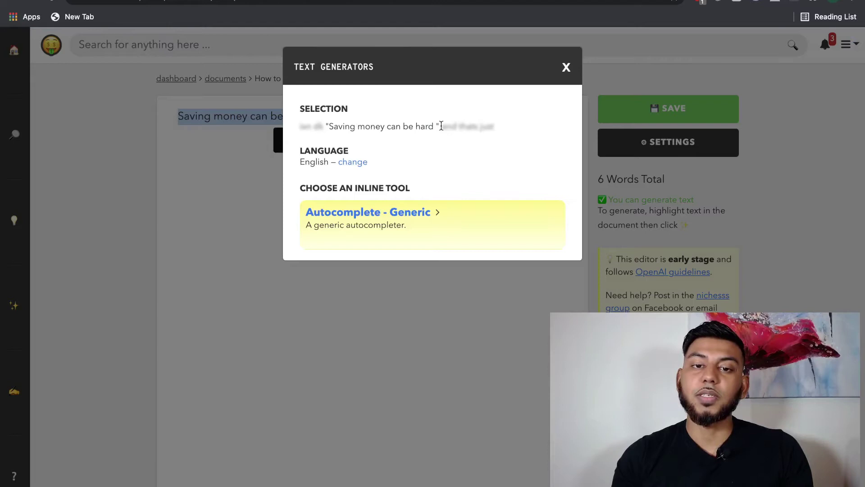
{"action": "left_click_drag", "start_coordinate": [441, 126], "coordinate": [342, 124]}
{"action": "left_click", "coordinate": [330, 134]}
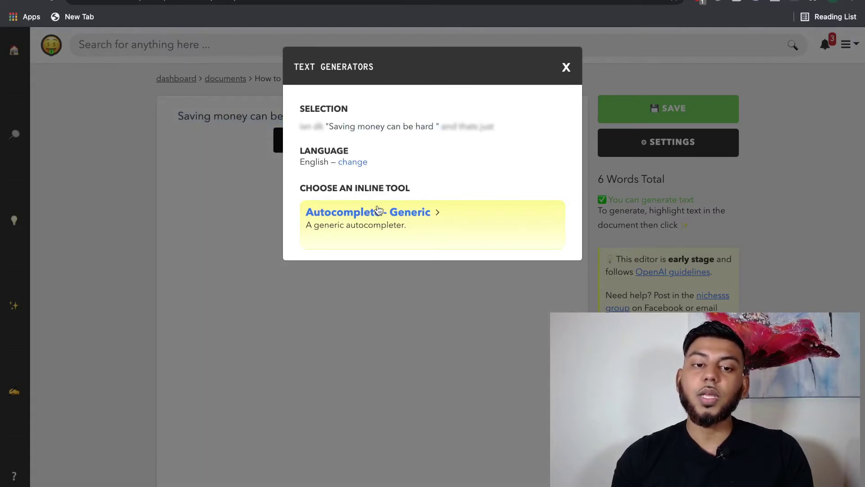
{"action": "left_click", "coordinate": [370, 221]}
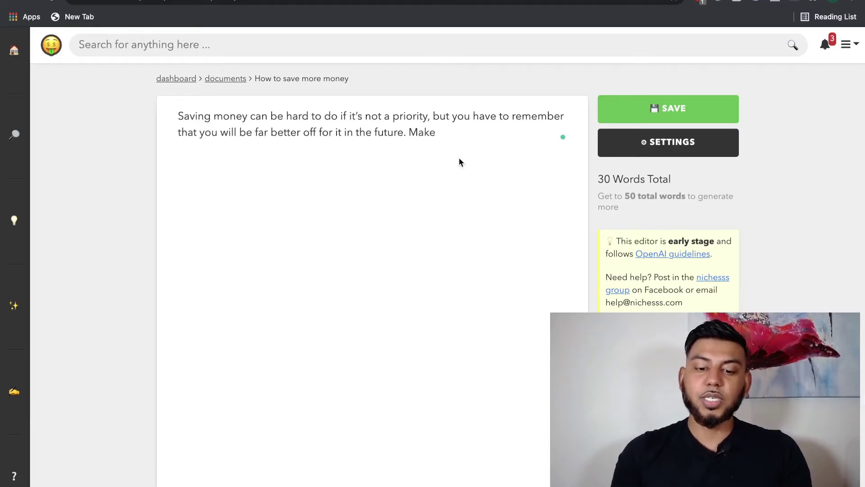
Try generating more text from the selection and dismiss the not-enough-words warning
{"action": "left_click_drag", "start_coordinate": [436, 134], "coordinate": [434, 113]}
{"action": "left_click", "coordinate": [372, 157]}
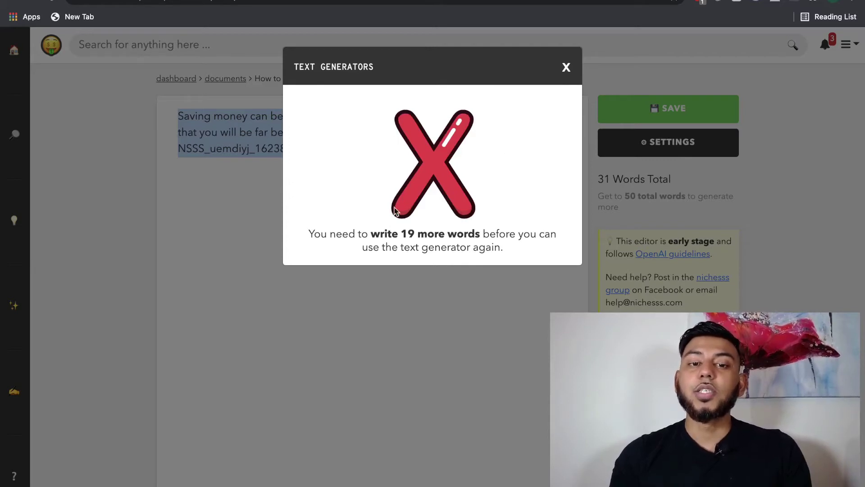
{"action": "left_click", "coordinate": [567, 66]}
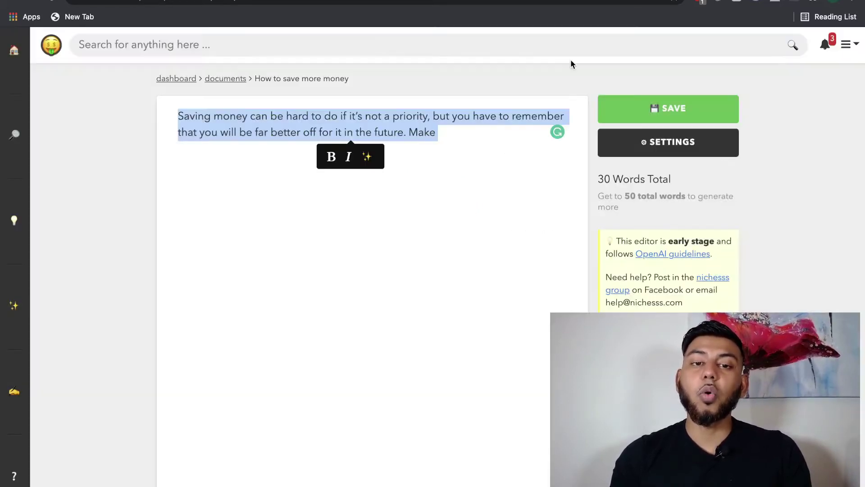
{"action": "left_click", "coordinate": [458, 143]}
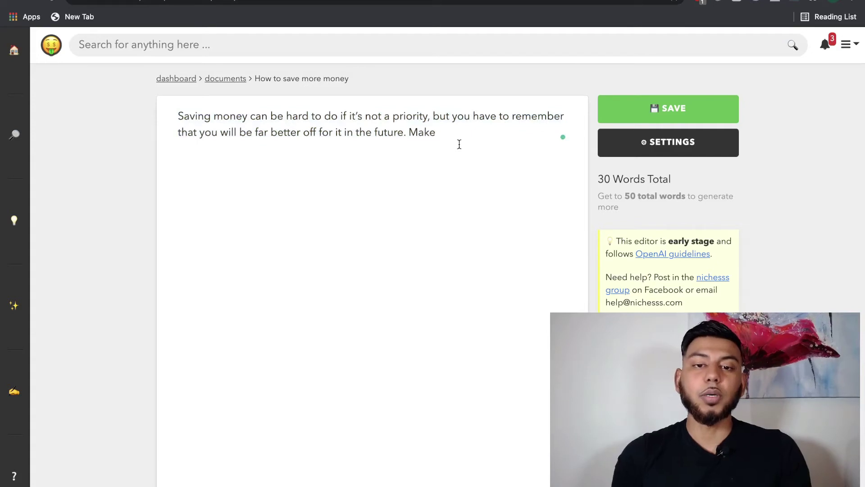
Continue the draft with 'Make sure you ar…' and '. This can give you a huge head start to'
{"action": "type", "text": "sure you ar"}
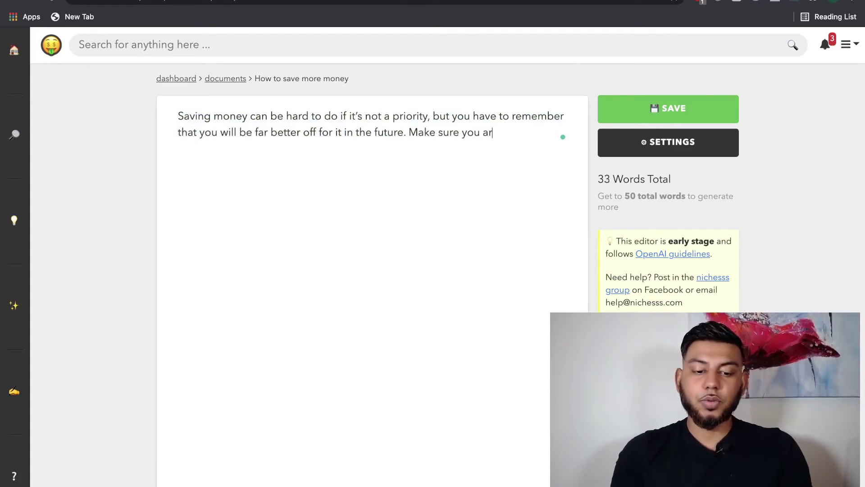
{"action": "left_click_drag", "start_coordinate": [619, 208], "coordinate": [588, 174]}
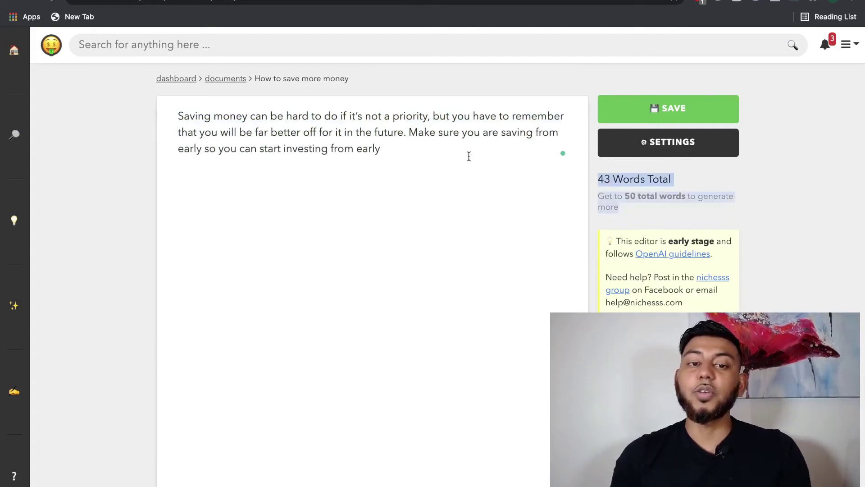
{"action": "left_click", "coordinate": [423, 152]}
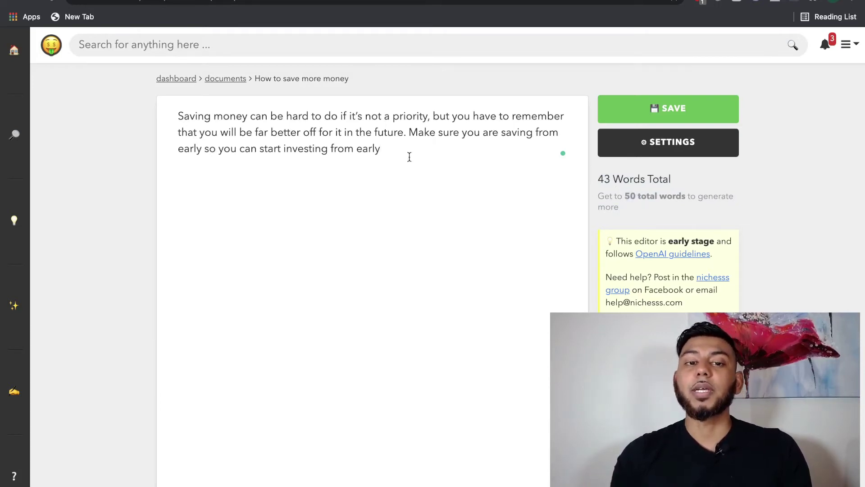
{"action": "type", "text": ". This can give you a huge head start to"}
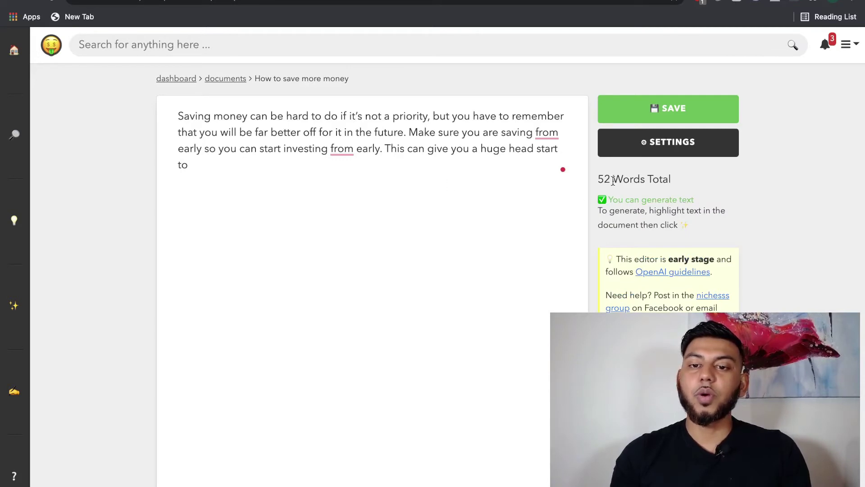
Use Autocomplete - Generic to finish the last sentence so the draft ends '…save more of each month'
{"action": "left_click_drag", "start_coordinate": [420, 160], "coordinate": [384, 146]}
{"action": "left_click", "coordinate": [365, 190]}
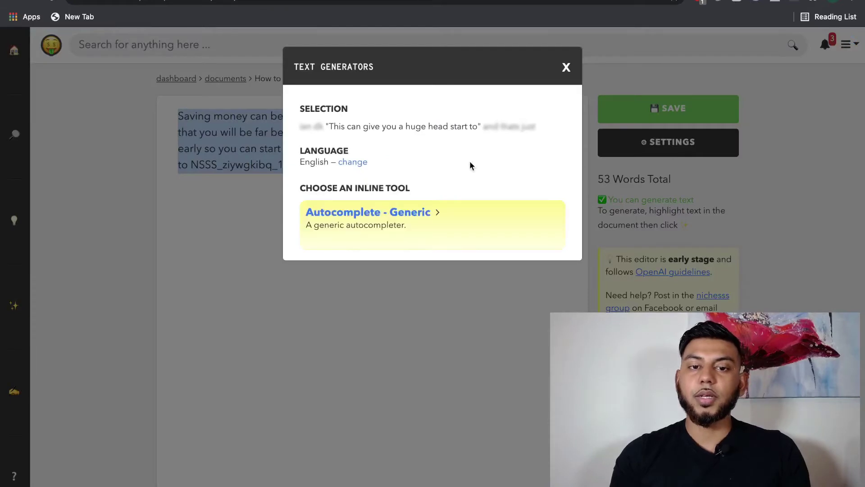
{"action": "left_click", "coordinate": [433, 214]}
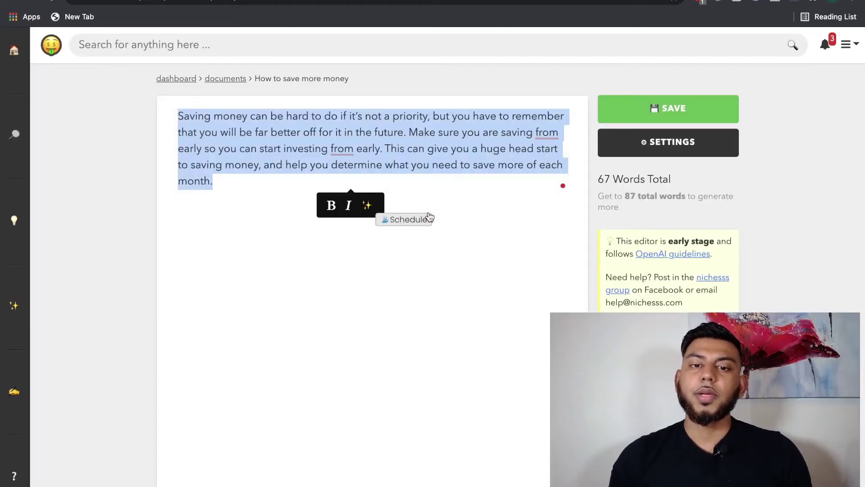
{"action": "left_click", "coordinate": [453, 176]}
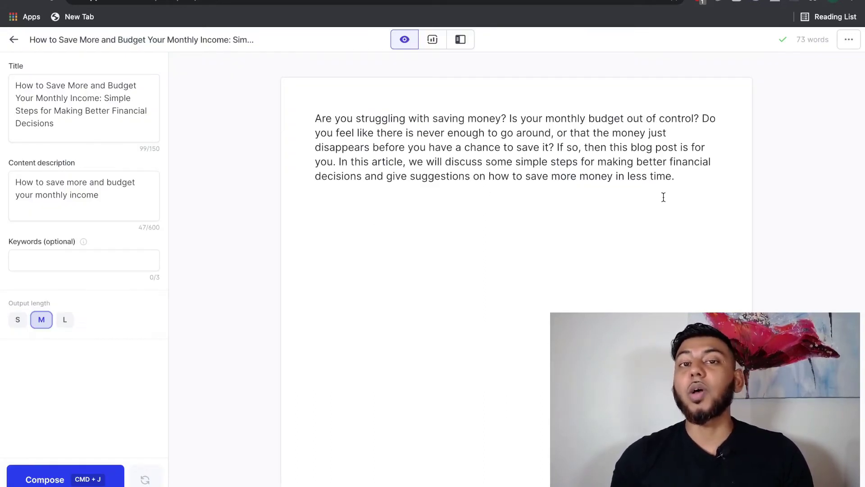
Compose a second paragraph after the intro, beginning 'The first thing you can do to save more money…'
{"action": "left_click", "coordinate": [681, 191]}
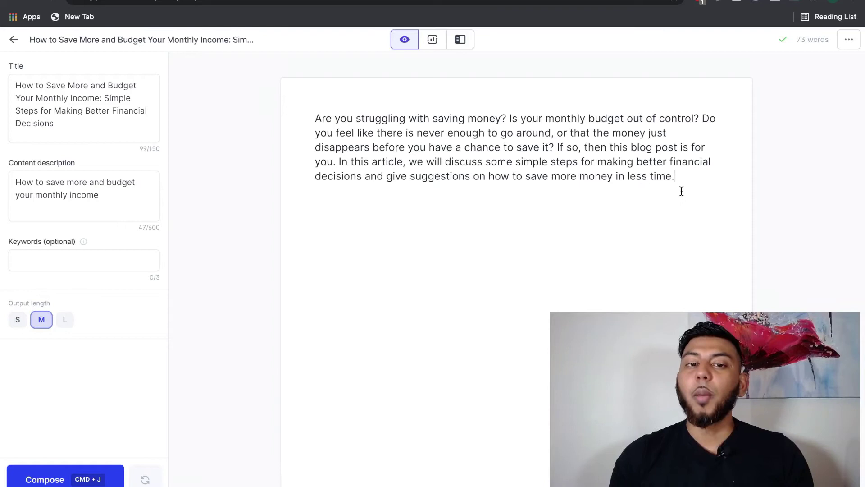
{"action": "left_click_drag", "start_coordinate": [682, 191], "coordinate": [273, 118]}
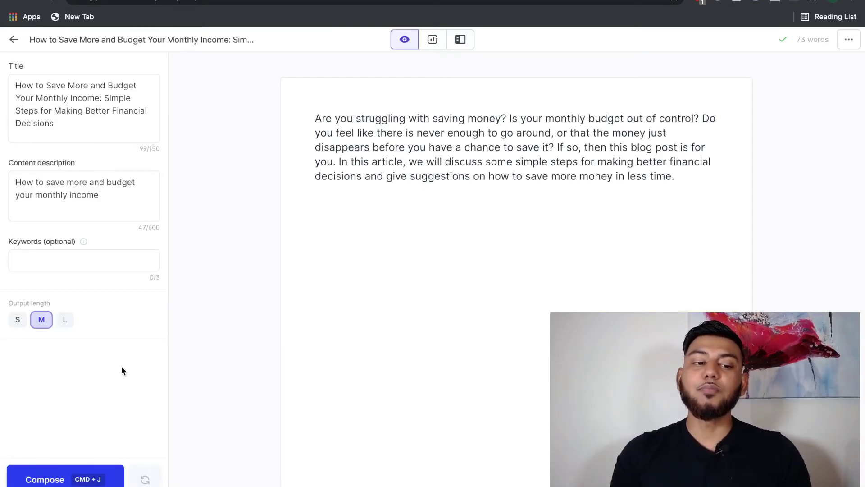
{"action": "left_click", "coordinate": [38, 474]}
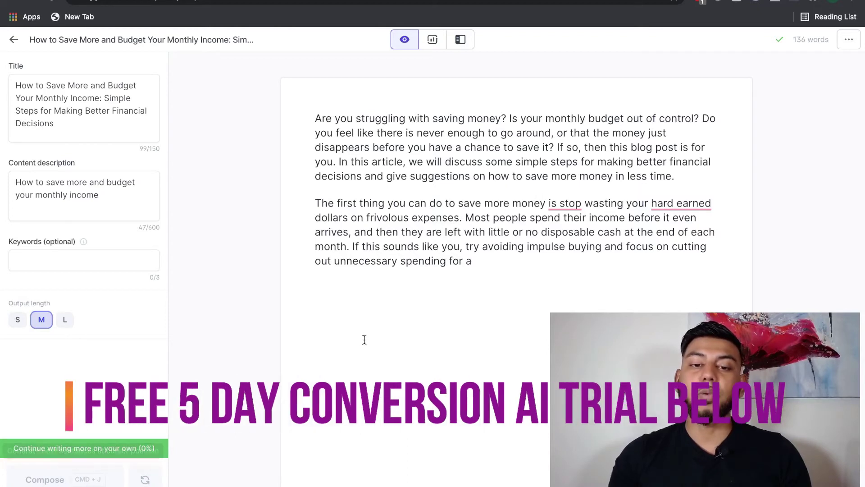
Duplicate the second paragraph below it and Compose a long (L) continuation
{"action": "left_click_drag", "start_coordinate": [490, 266], "coordinate": [299, 205]}
{"action": "key", "text": "super+c"}
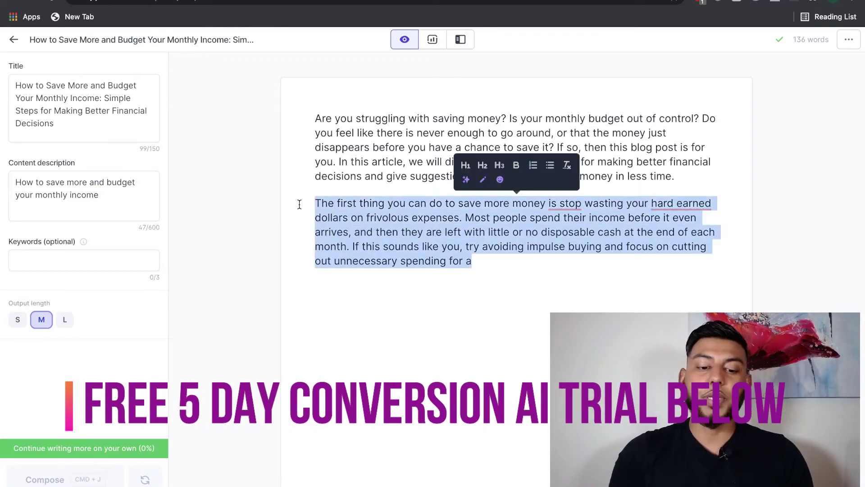
{"action": "left_click", "coordinate": [443, 375]}
{"action": "key", "text": "super+v"}
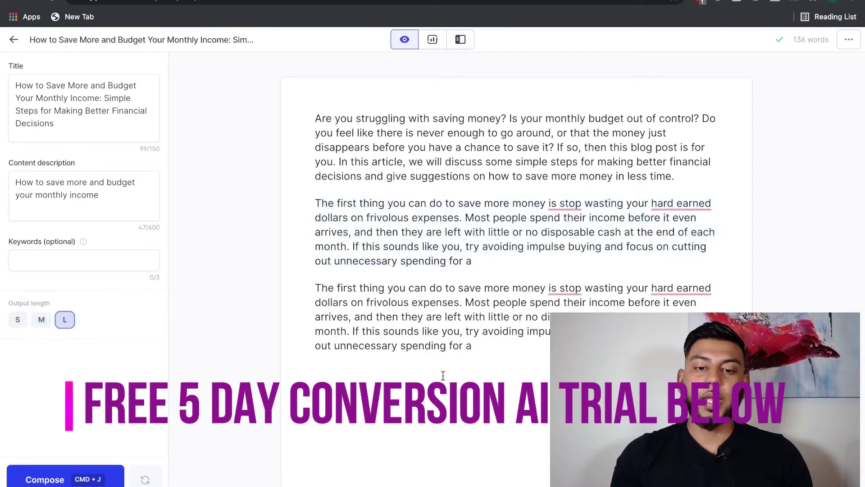
{"action": "left_click", "coordinate": [87, 475]}
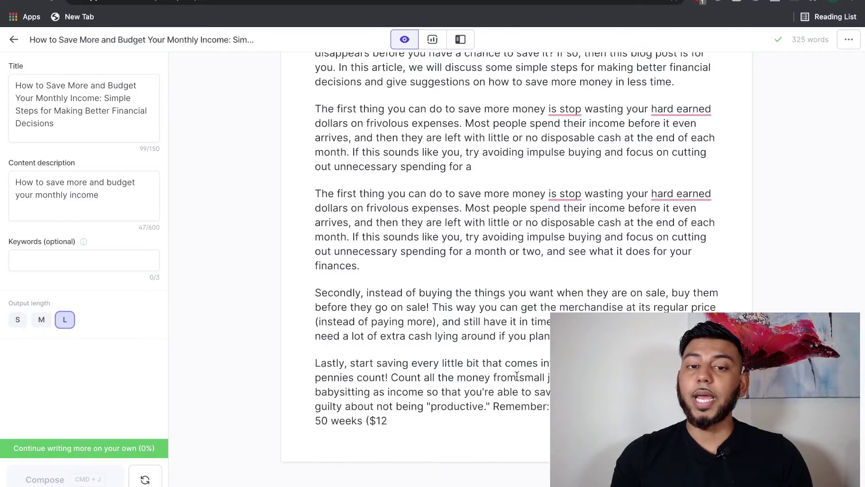
Delete the unfinished duplicate paragraph left above the new text
{"action": "scroll", "coordinate": [516, 376], "scroll_direction": "up", "scroll_amount": 1}
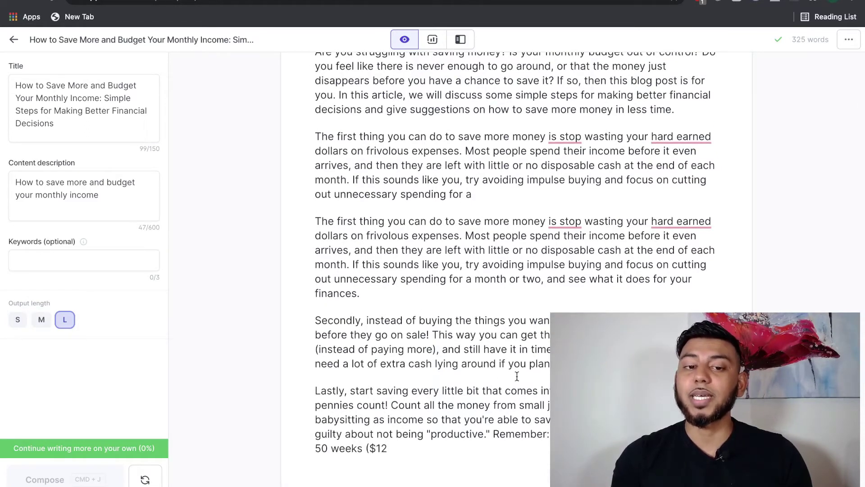
{"action": "scroll", "coordinate": [482, 224], "scroll_direction": "up", "scroll_amount": 1}
{"action": "left_click_drag", "start_coordinate": [481, 224], "coordinate": [314, 169]}
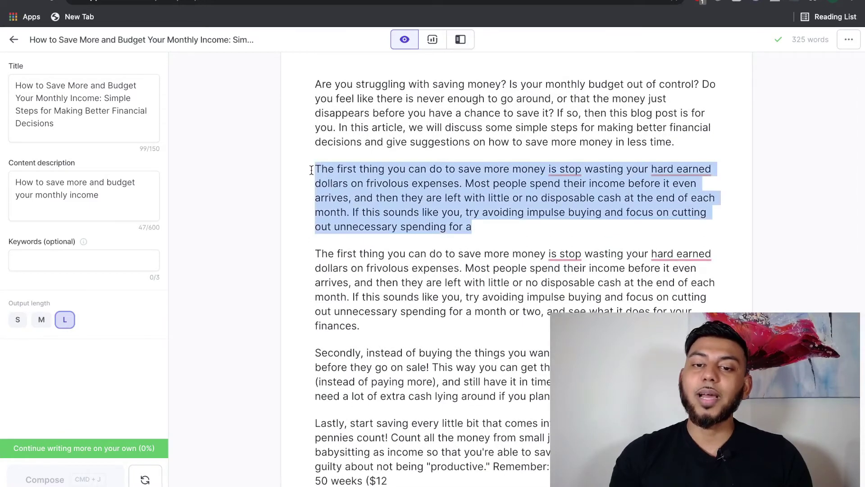
{"action": "key", "text": "BackSpace"}
{"action": "key", "text": "BackSpace"}
{"action": "scroll", "coordinate": [365, 208], "scroll_direction": "up", "scroll_amount": 1}
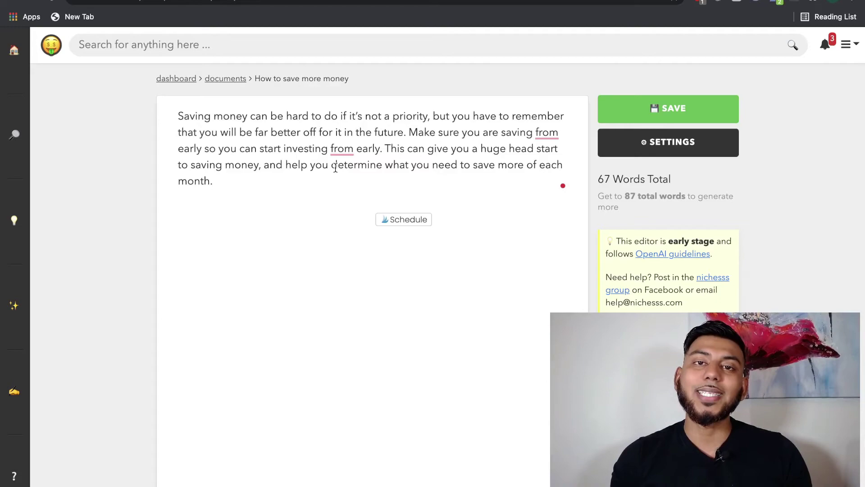
Switch to Nichesss's Products Tool form set to Product Descriptions for the Digital creators blog
{"action": "left_click", "coordinate": [288, 2]}
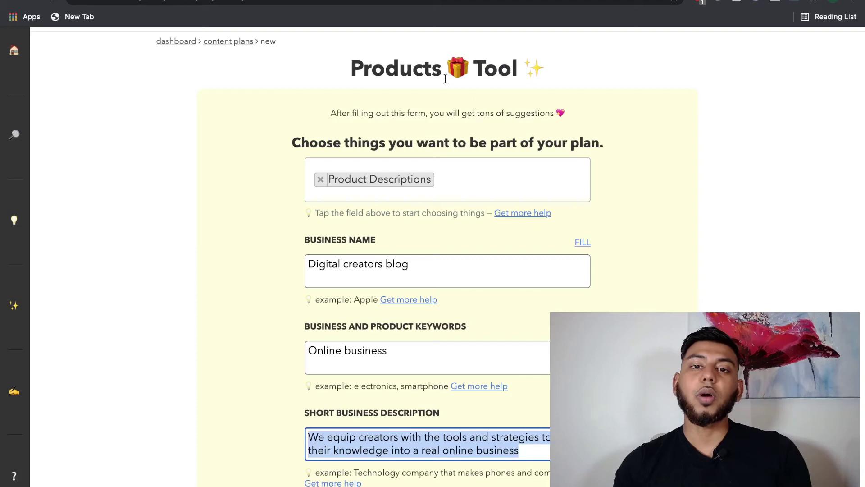
Generate Nichesss product descriptions for Creators Academy, then select Conversion.ai's old template search term
{"action": "scroll", "coordinate": [479, 149], "scroll_direction": "down", "scroll_amount": 1}
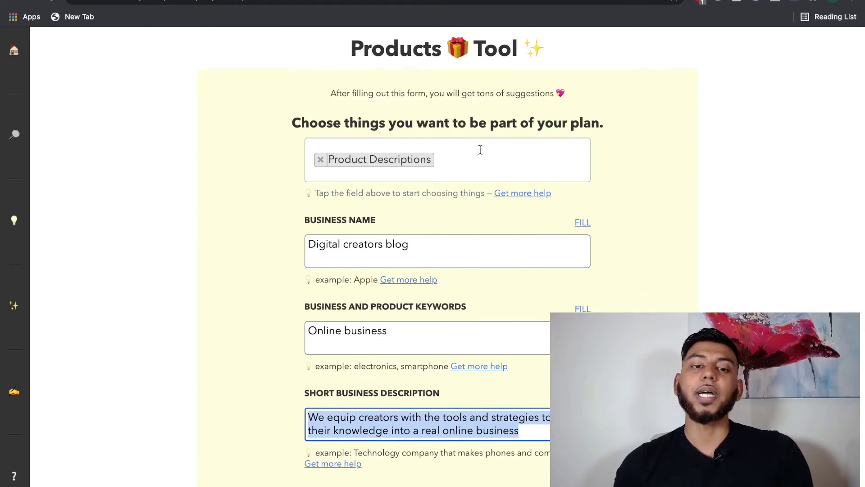
{"action": "key", "text": "Tab"}
{"action": "key", "text": "Tab"}
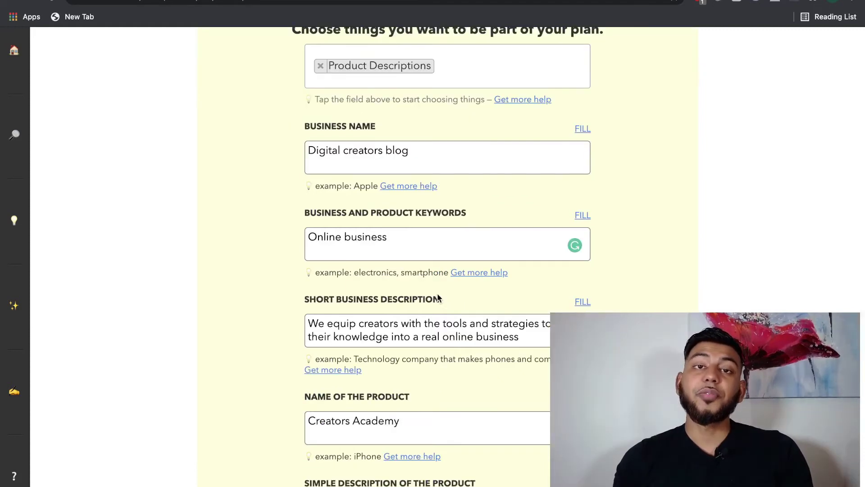
{"action": "scroll", "coordinate": [506, 290], "scroll_direction": "down", "scroll_amount": 1}
{"action": "scroll", "coordinate": [479, 250], "scroll_direction": "up", "scroll_amount": 5}
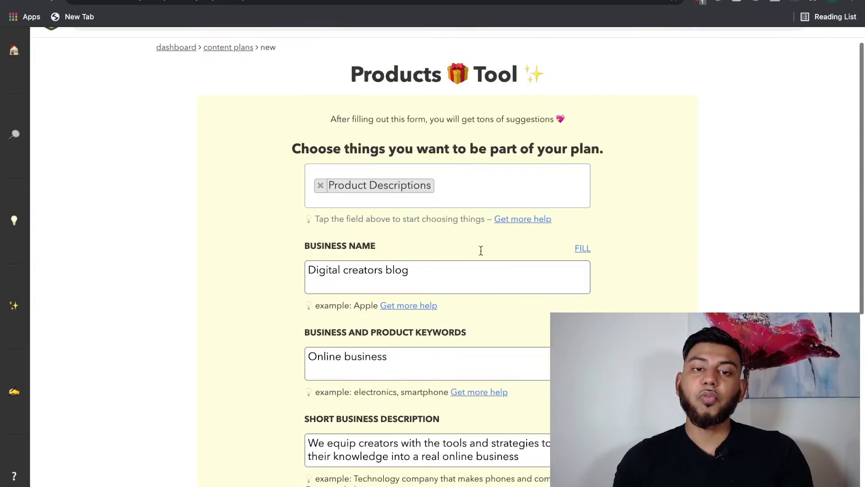
{"action": "scroll", "coordinate": [423, 203], "scroll_direction": "down", "scroll_amount": 8}
{"action": "scroll", "coordinate": [426, 294], "scroll_direction": "up", "scroll_amount": 1}
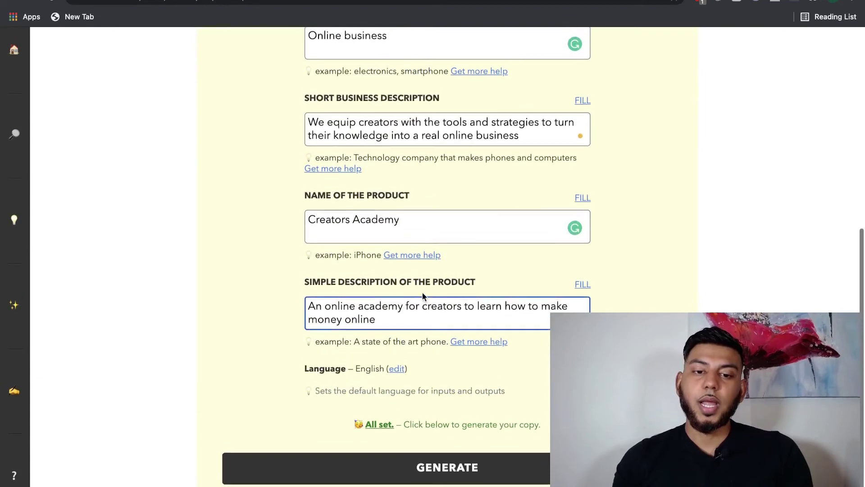
{"action": "left_click", "coordinate": [436, 477]}
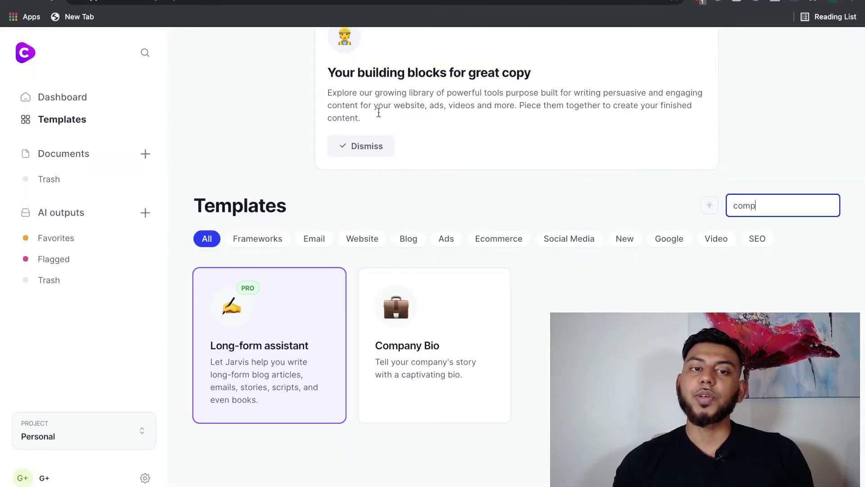
{"action": "double_click", "coordinate": [731, 207]}
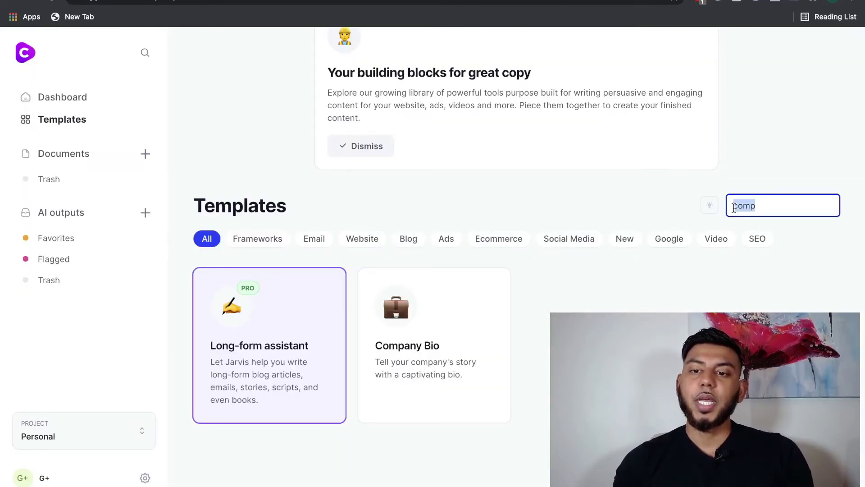
Search Conversion.ai templates for 'produc' and open the Product description template
{"action": "type", "text": "disc"}
{"action": "key", "text": "BackSpace"}
{"action": "key", "text": "BackSpace"}
{"action": "key", "text": "BackSpace"}
{"action": "key", "text": "BackSpace"}
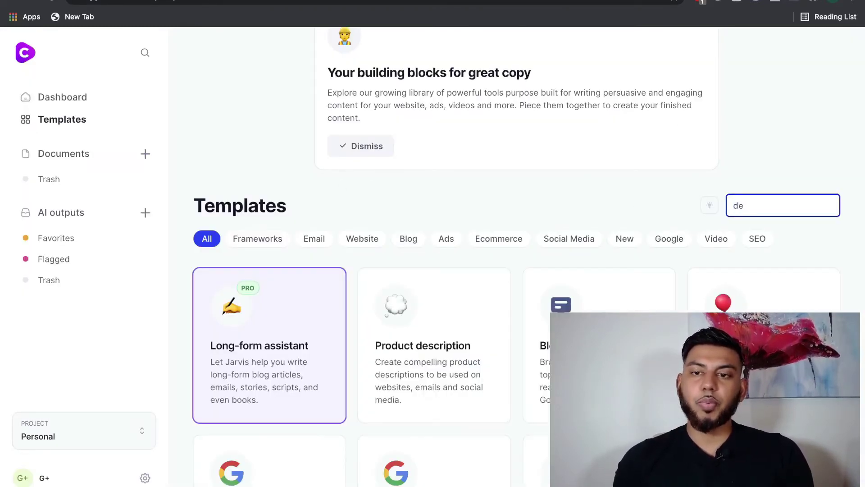
{"action": "type", "text": "product"}
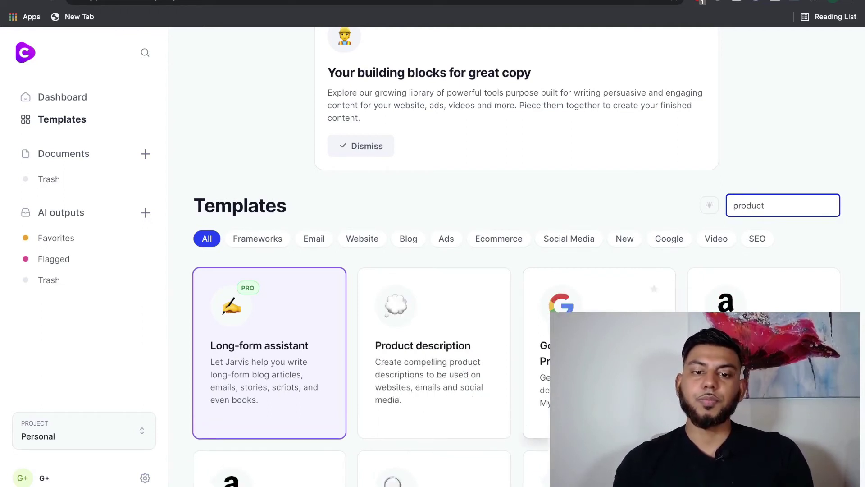
{"action": "left_click", "coordinate": [448, 347]}
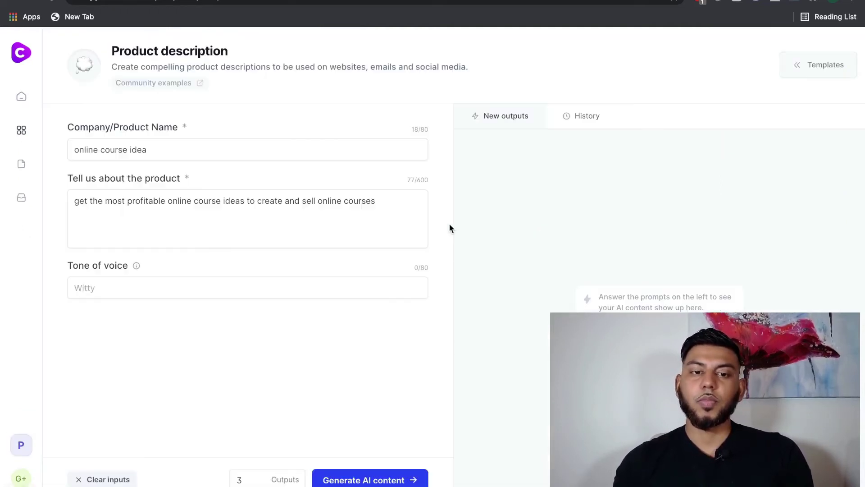
Review the product name, tone of voice and description, then generate three descriptions
{"action": "triple_click", "coordinate": [185, 147]}
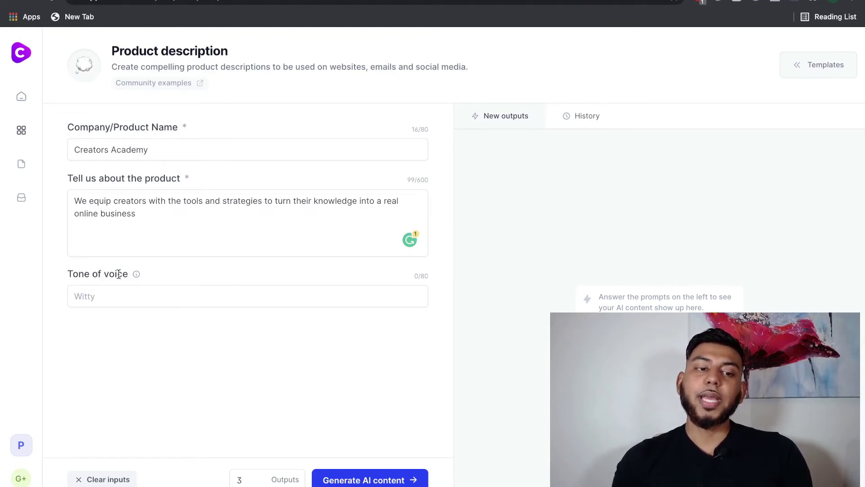
{"action": "left_click_drag", "start_coordinate": [119, 274], "coordinate": [71, 274]}
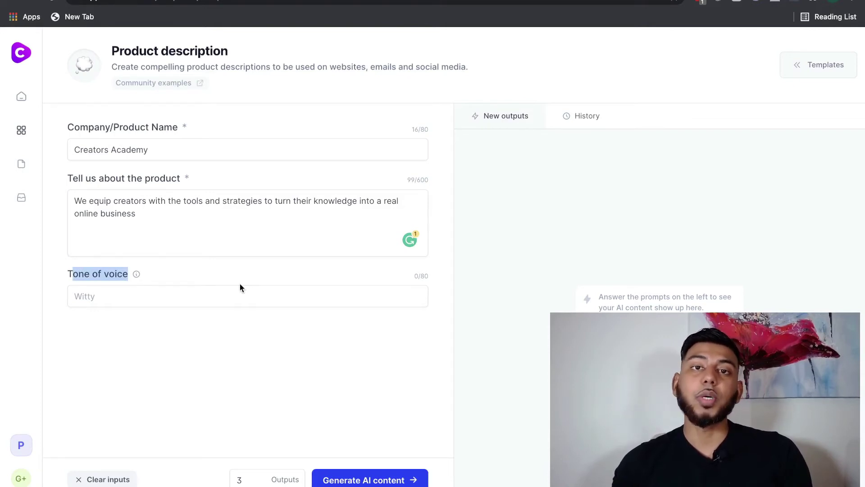
{"action": "left_click", "coordinate": [148, 296]}
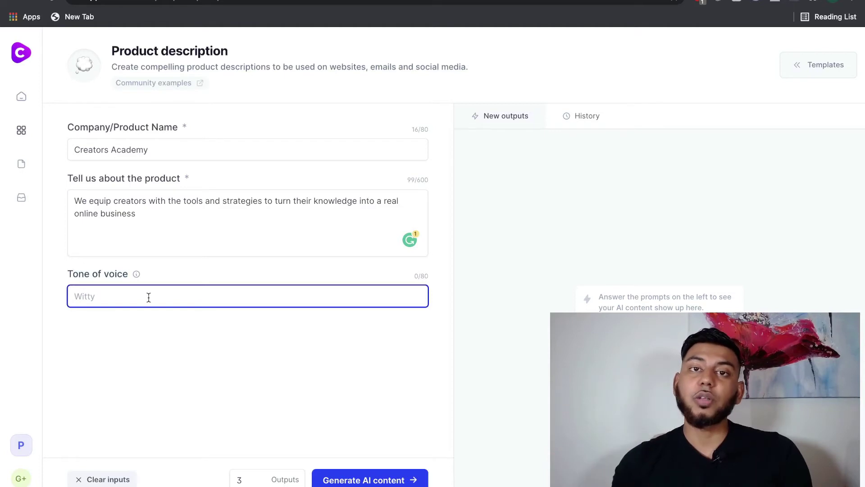
{"action": "left_click", "coordinate": [136, 275]}
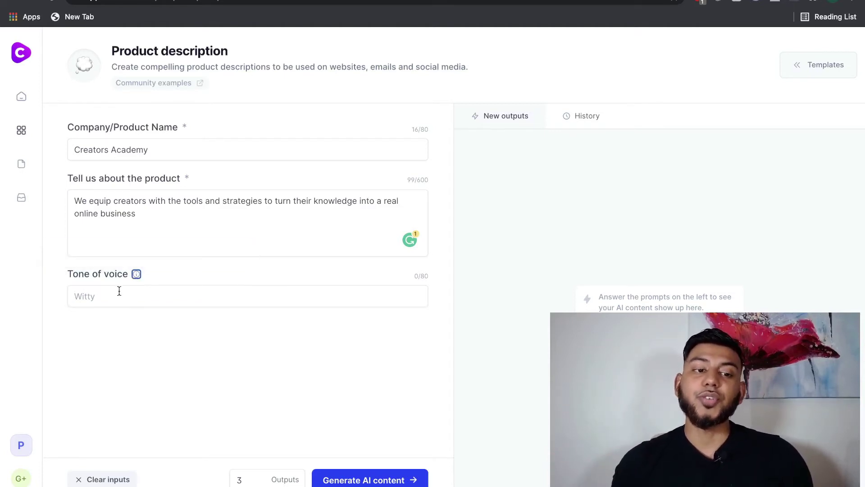
{"action": "left_click", "coordinate": [154, 221]}
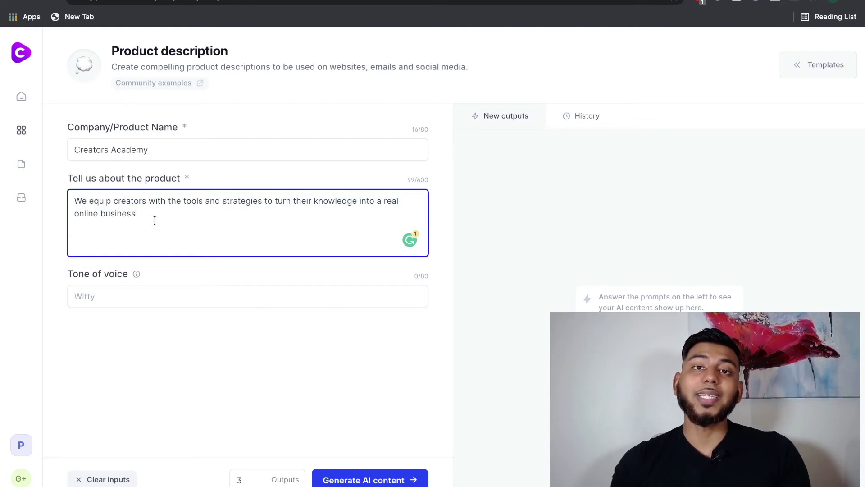
{"action": "left_click", "coordinate": [367, 479]}
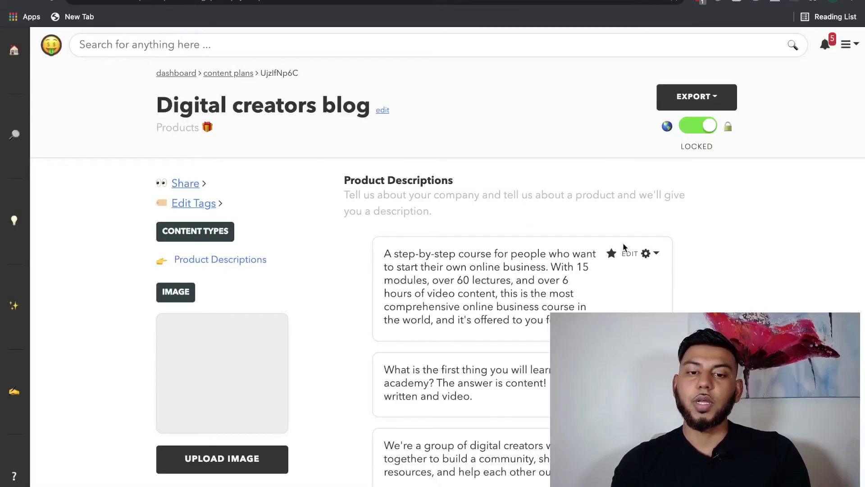
Scroll down to the Digital creators blog's generated Product Descriptions cards
{"action": "scroll", "coordinate": [620, 248], "scroll_direction": "down", "scroll_amount": 5}
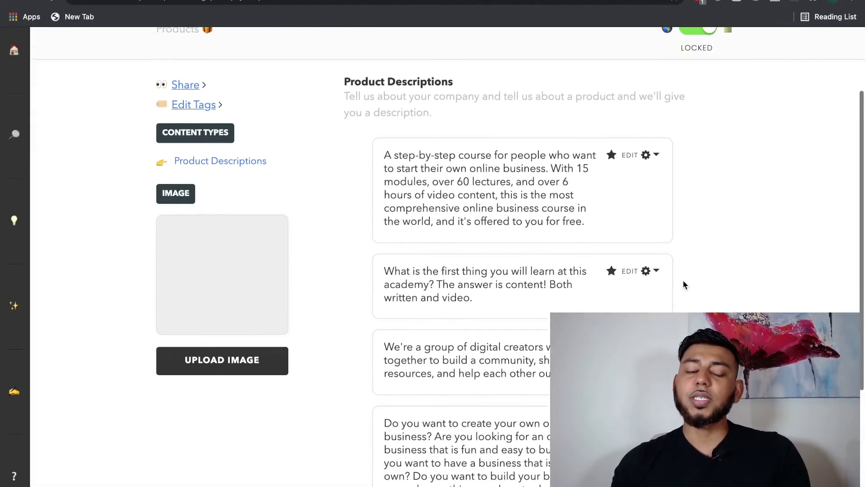
{"action": "scroll", "coordinate": [683, 283], "scroll_direction": "down", "scroll_amount": 3}
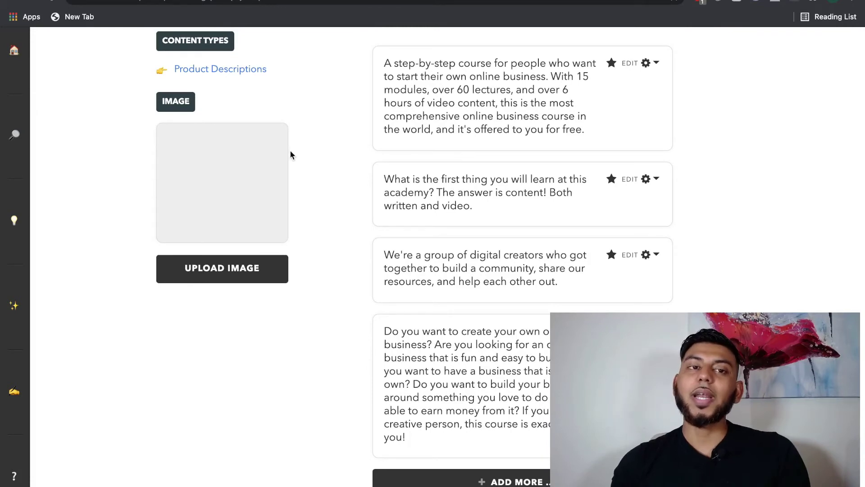
Expand and close the first Digital Creators Blog description, then return to the 262-word budgeting post
{"action": "left_click", "coordinate": [254, 4]}
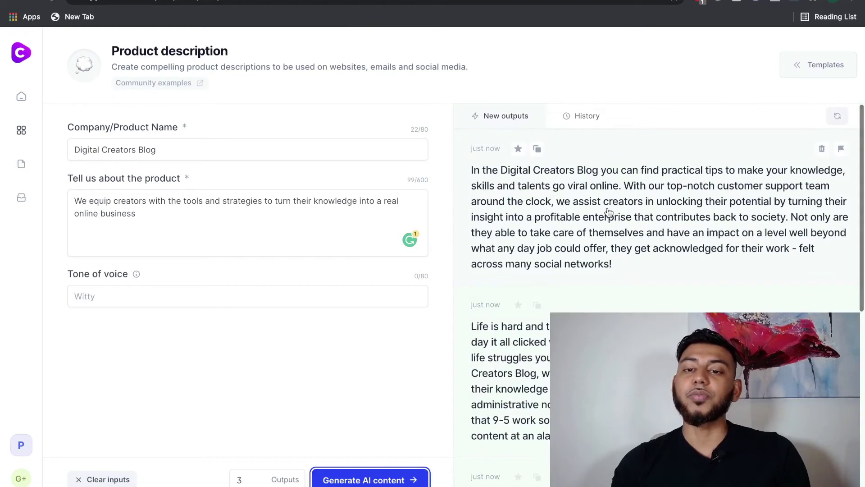
{"action": "left_click", "coordinate": [609, 212]}
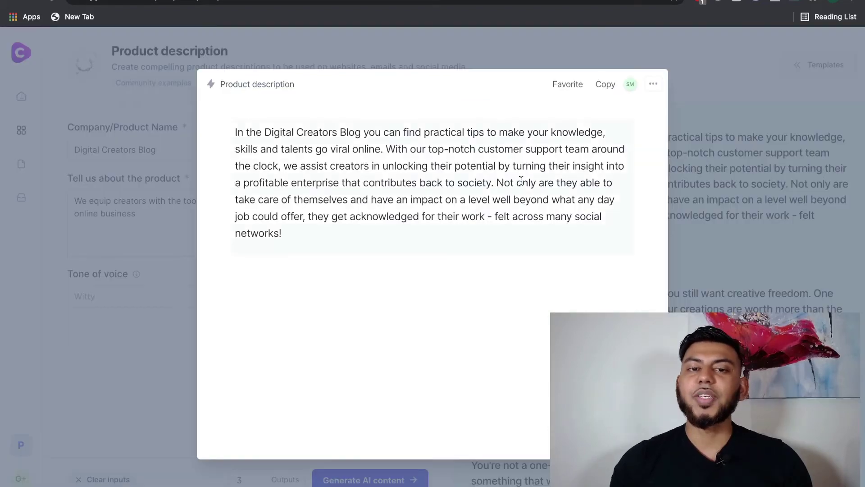
{"action": "left_click", "coordinate": [740, 190]}
{"action": "scroll", "coordinate": [742, 194], "scroll_direction": "down", "scroll_amount": 1}
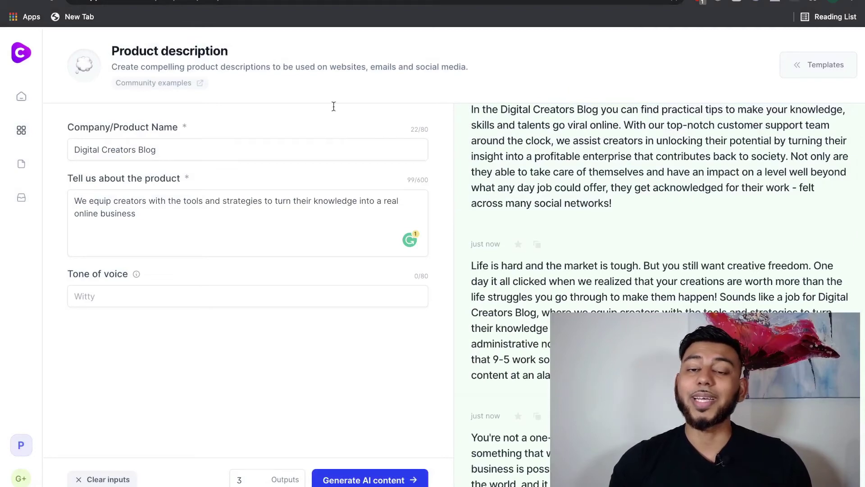
{"action": "scroll", "coordinate": [561, 237], "scroll_direction": "down", "scroll_amount": 1}
{"action": "scroll", "coordinate": [562, 237], "scroll_direction": "up", "scroll_amount": 2}
{"action": "left_click", "coordinate": [561, 198]}
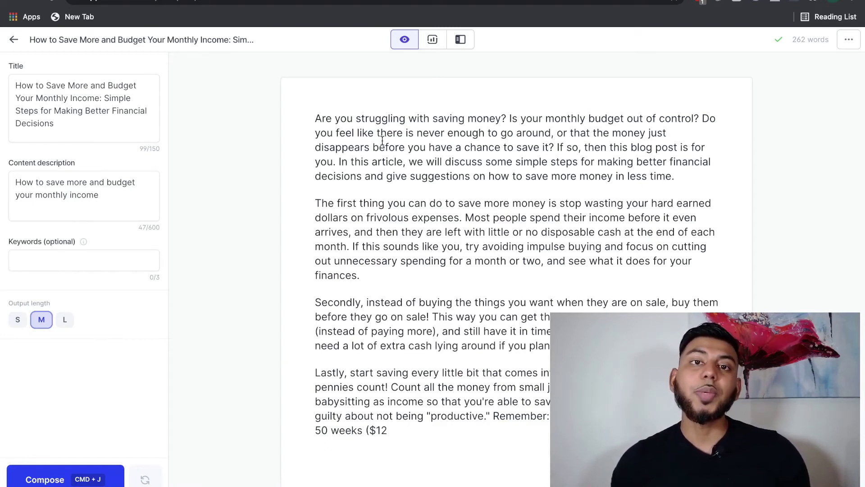
Continue the budgeting post with a 'Moreover, if you're saving pennies…' paragraph, reaching 318 words
{"action": "scroll", "coordinate": [412, 284], "scroll_direction": "down", "scroll_amount": 1}
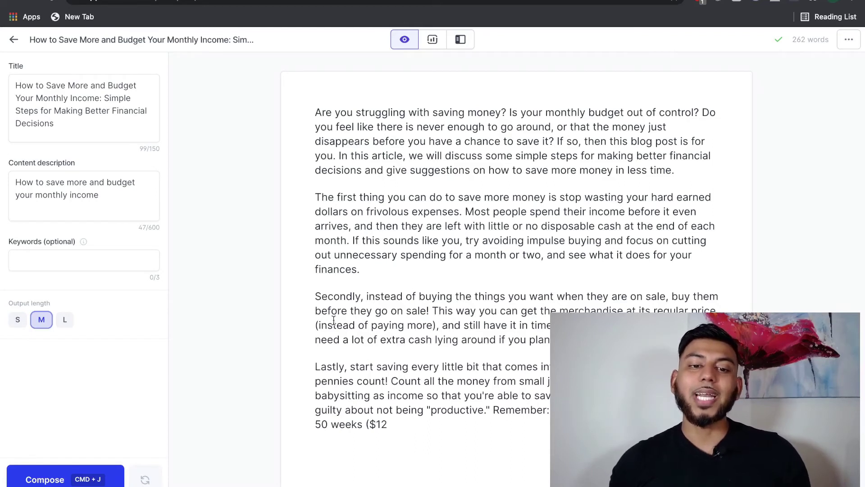
{"action": "left_click_drag", "start_coordinate": [319, 287], "coordinate": [419, 428]}
{"action": "left_click", "coordinate": [388, 366]}
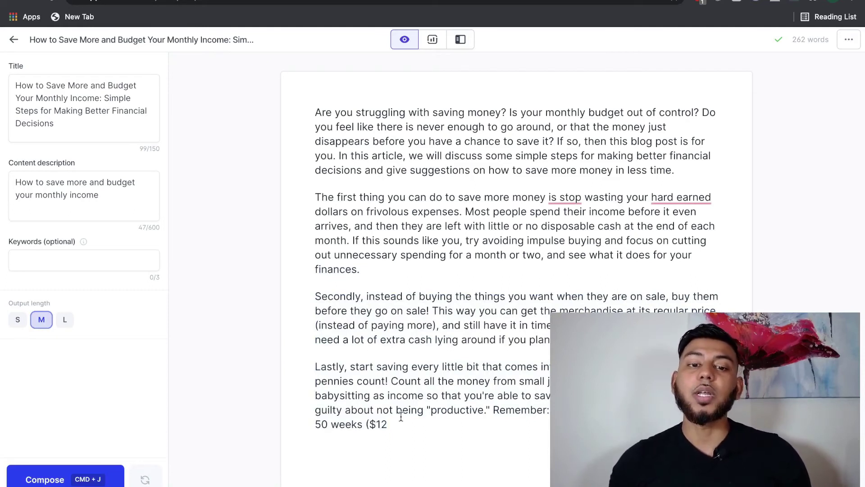
{"action": "scroll", "coordinate": [412, 414], "scroll_direction": "down", "scroll_amount": 1}
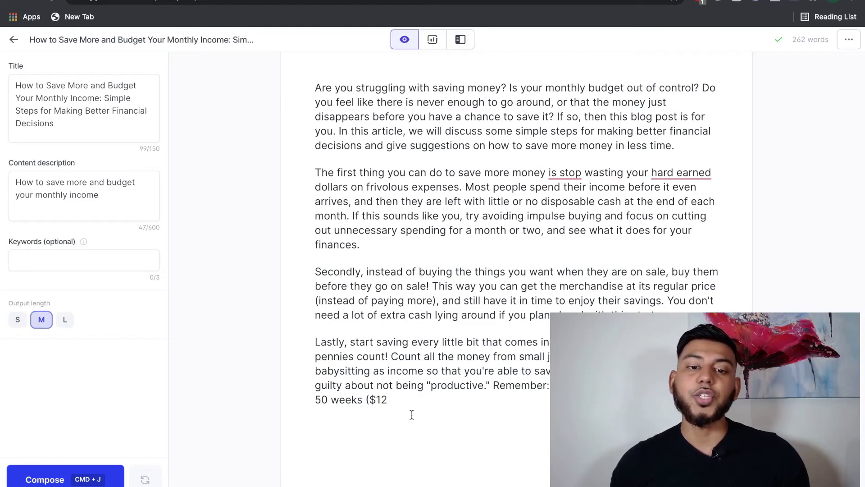
{"action": "scroll", "coordinate": [411, 415], "scroll_direction": "down", "scroll_amount": 1}
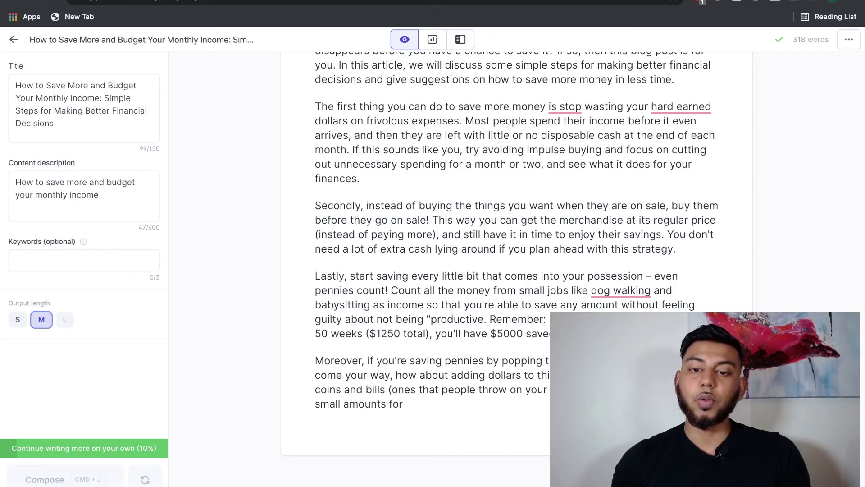
Replace the 'Secondly' paragraph with a rephrased planning-ahead version, then try 'Explain it to a 5th grader'
{"action": "triple_click", "coordinate": [310, 205]}
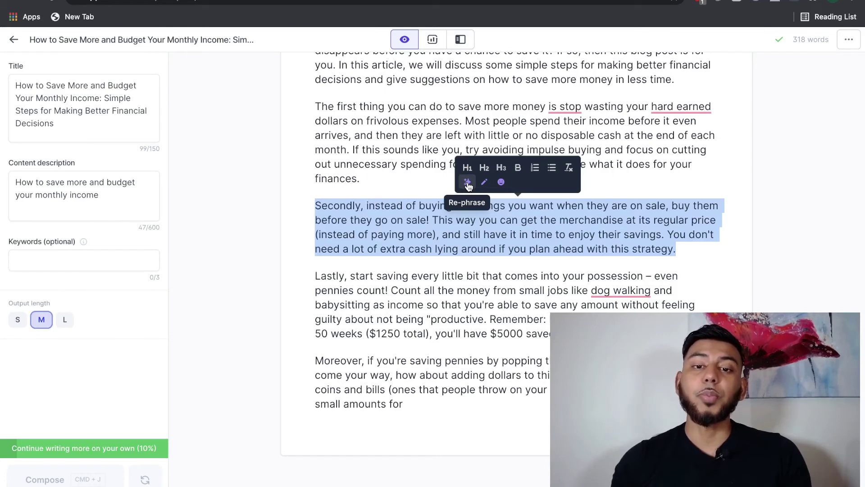
{"action": "left_click", "coordinate": [467, 185]}
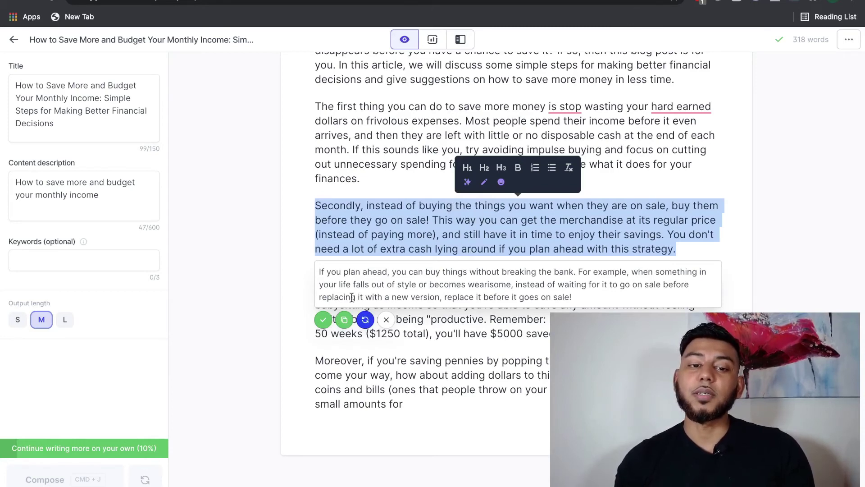
{"action": "left_click", "coordinate": [323, 319]}
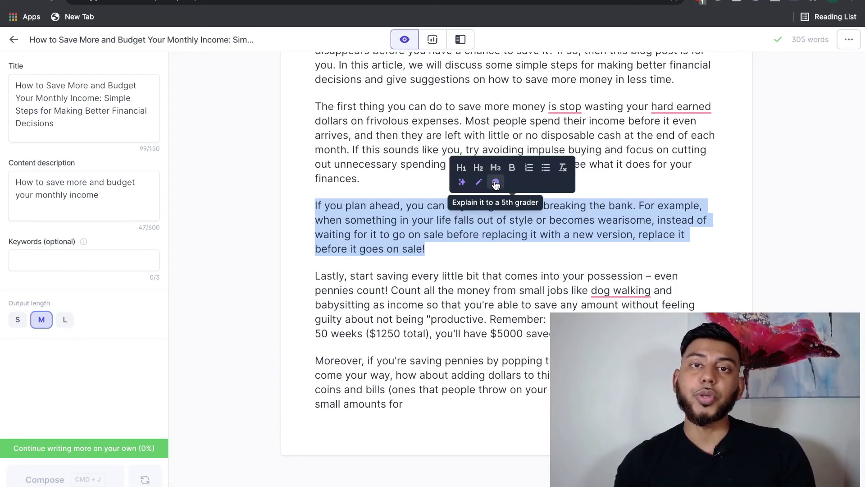
{"action": "left_click", "coordinate": [496, 184]}
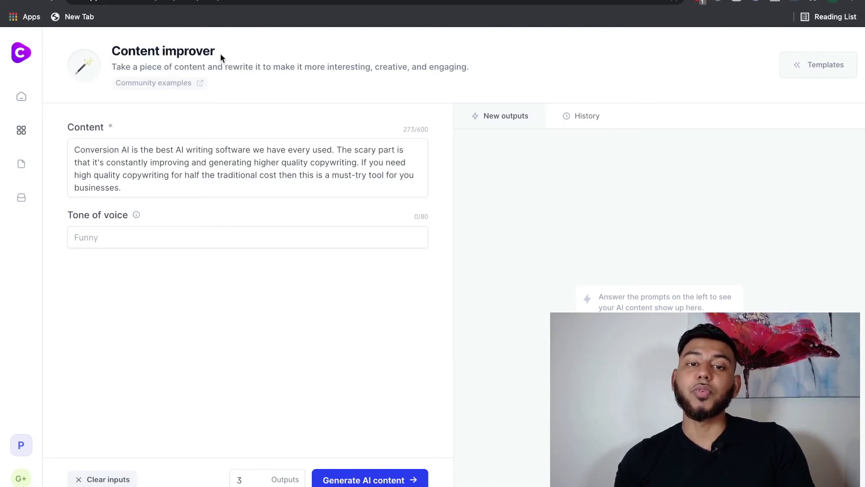
Select all the sample text in the Content improver's Content box, then reselect it
{"action": "left_click", "coordinate": [142, 186]}
{"action": "left_click_drag", "start_coordinate": [143, 186], "coordinate": [61, 145]}
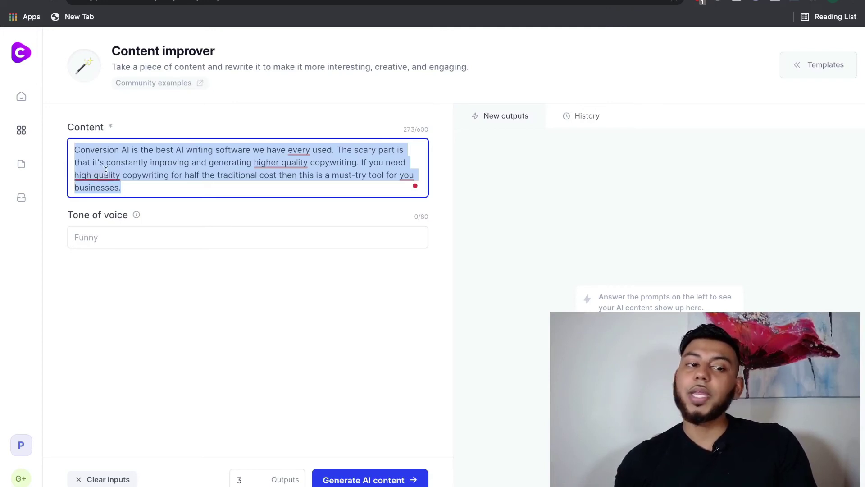
{"action": "left_click", "coordinate": [135, 187]}
{"action": "left_click_drag", "start_coordinate": [135, 187], "coordinate": [40, 138]}
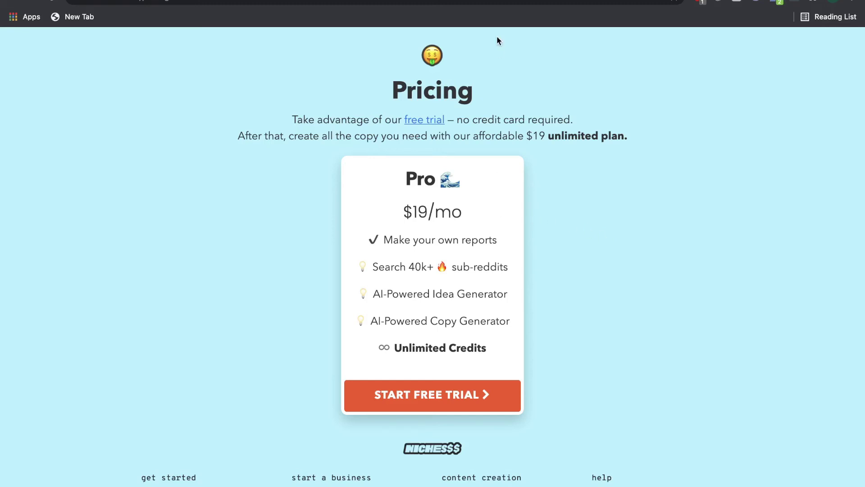
Show Conversion.ai's pricing: Starter at $29/mo for 20,000 words and unlimited Pro at $109/mo
{"action": "key", "text": "ctrl+Tab"}
{"action": "scroll", "coordinate": [623, 274], "scroll_direction": "down", "scroll_amount": 2}
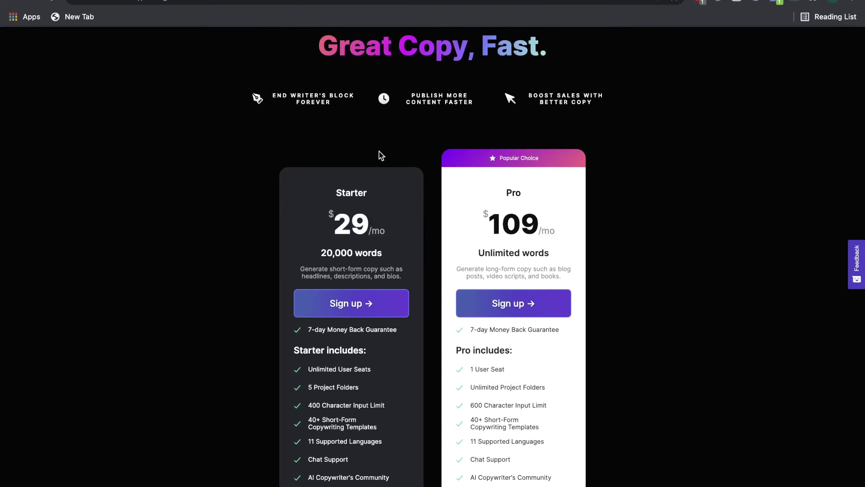
{"action": "scroll", "coordinate": [379, 152], "scroll_direction": "down", "scroll_amount": 2}
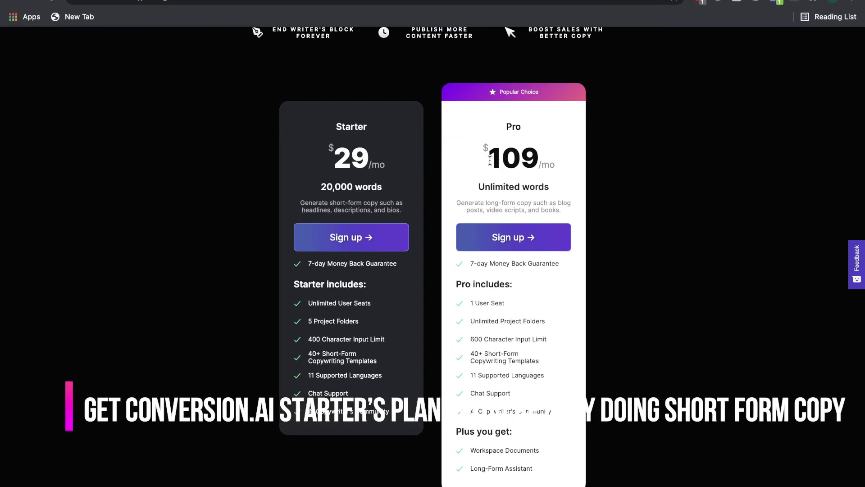
{"action": "left_click_drag", "start_coordinate": [489, 156], "coordinate": [545, 158]}
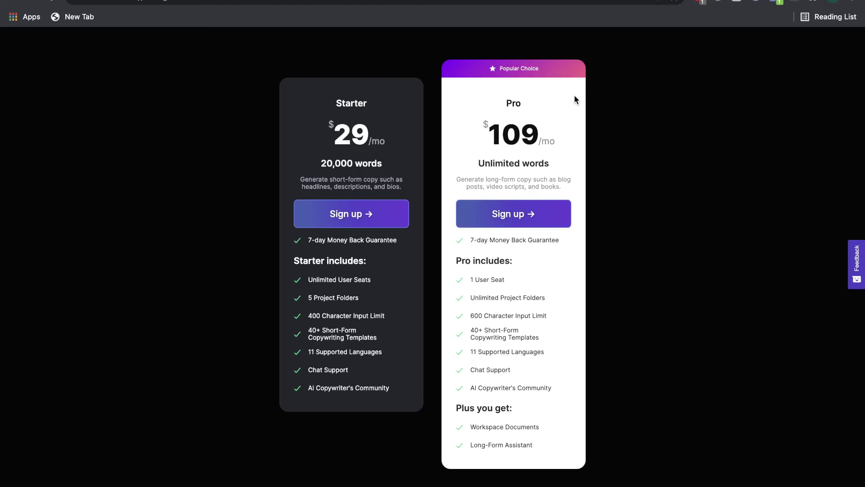
{"action": "mouse_move", "coordinate": [381, 160]}
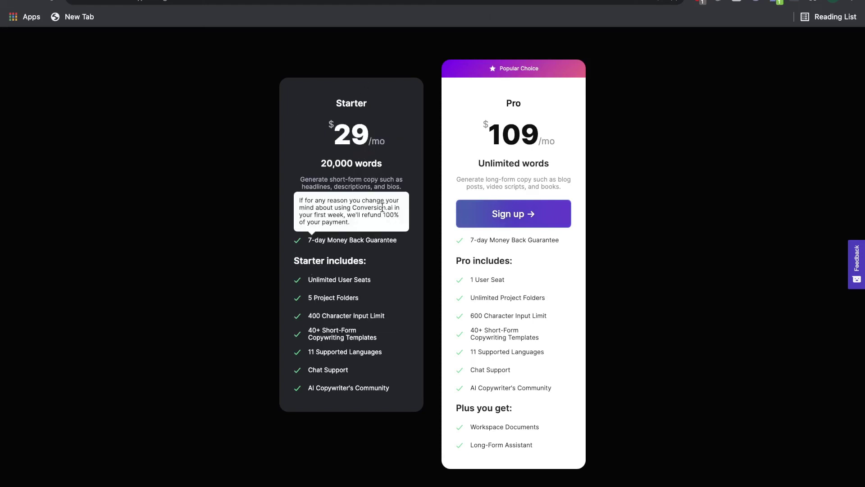
{"action": "left_click_drag", "start_coordinate": [319, 163], "coordinate": [388, 172]}
{"action": "left_click", "coordinate": [389, 173]}
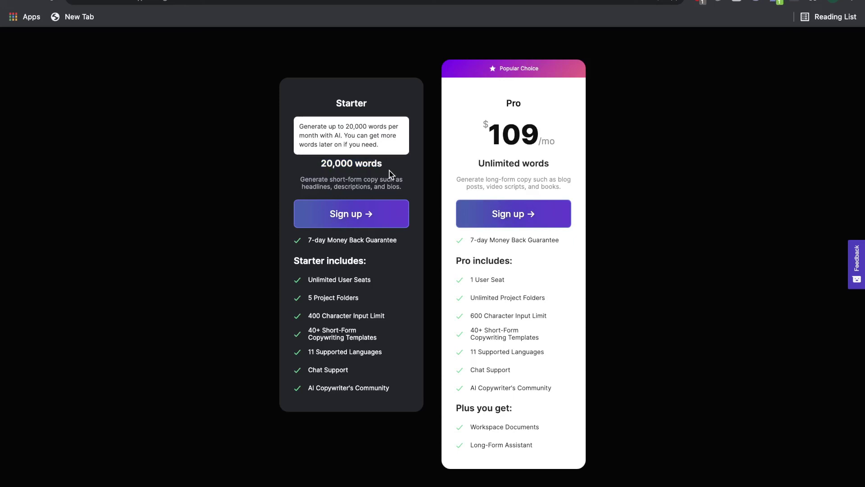
{"action": "mouse_move", "coordinate": [303, 338]}
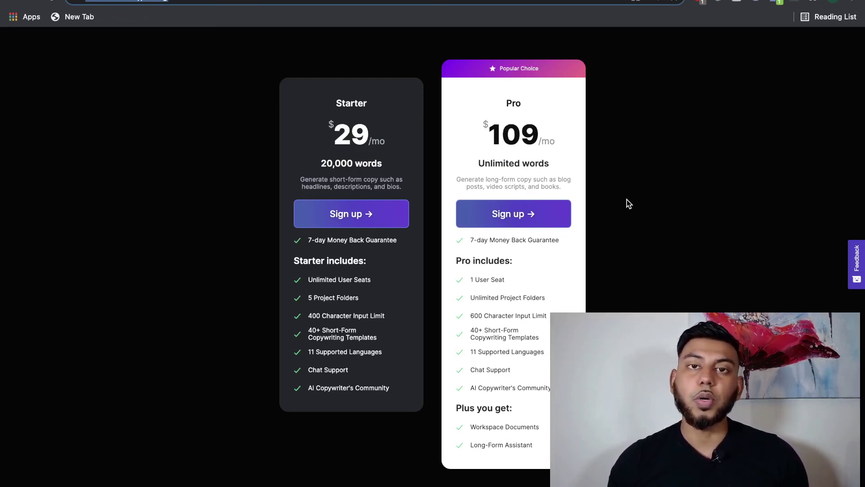
{"action": "mouse_move", "coordinate": [564, 166]}
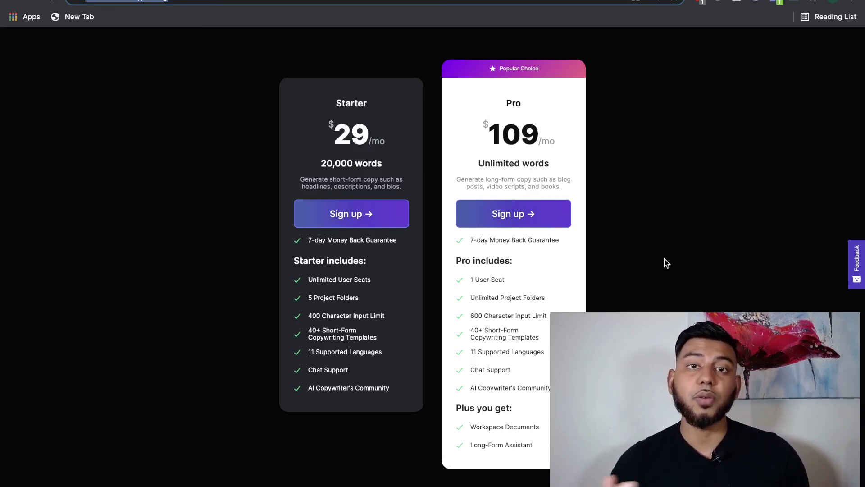
{"action": "scroll", "coordinate": [667, 264], "scroll_direction": "down", "scroll_amount": 1}
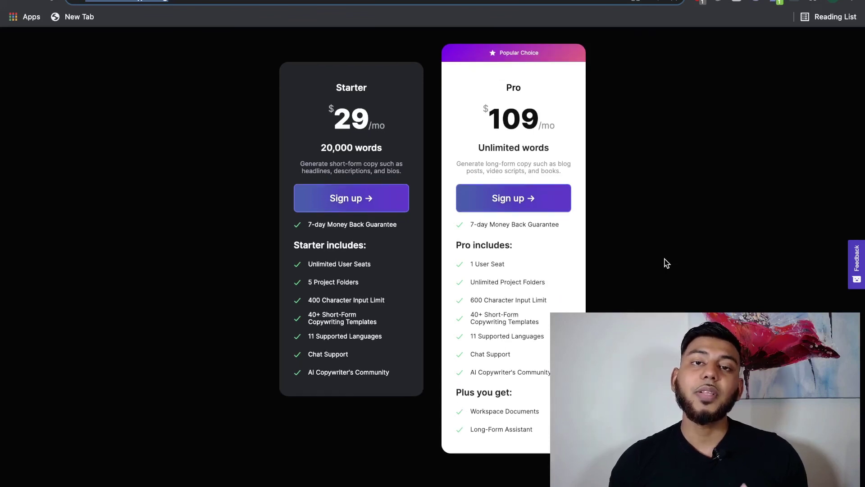